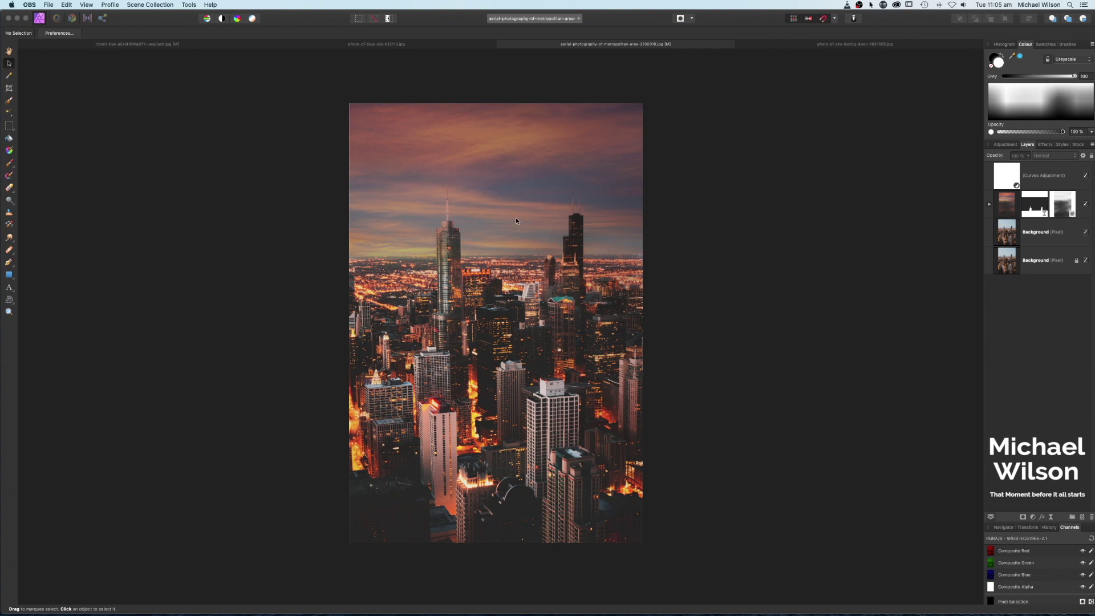
Look through the Empire State, blue cloudy sky and Chicago aerial photos
click(151, 44)
click(152, 44)
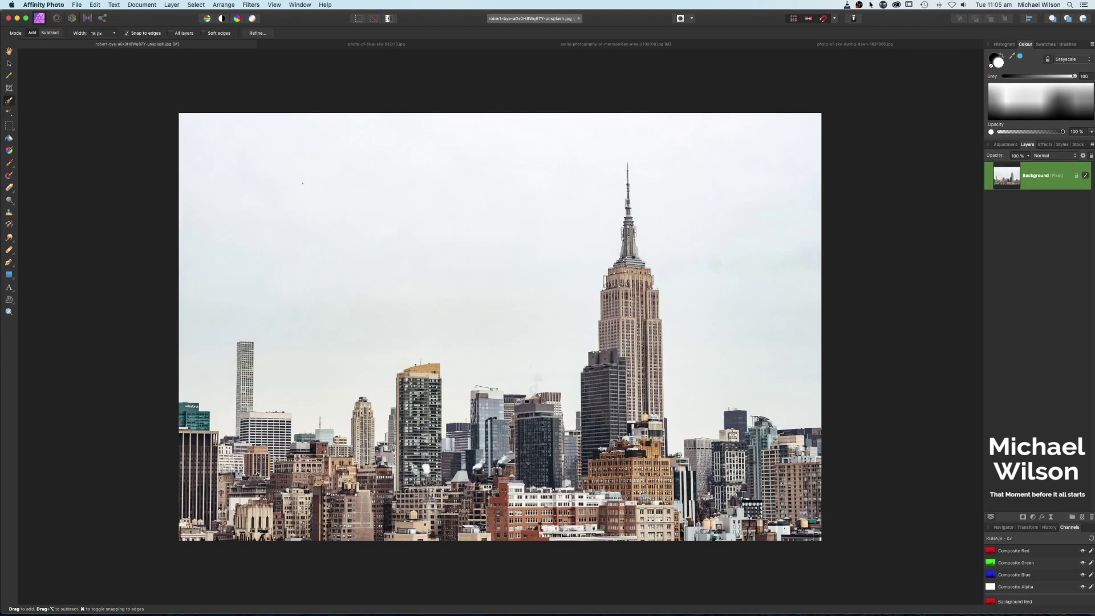
click(336, 46)
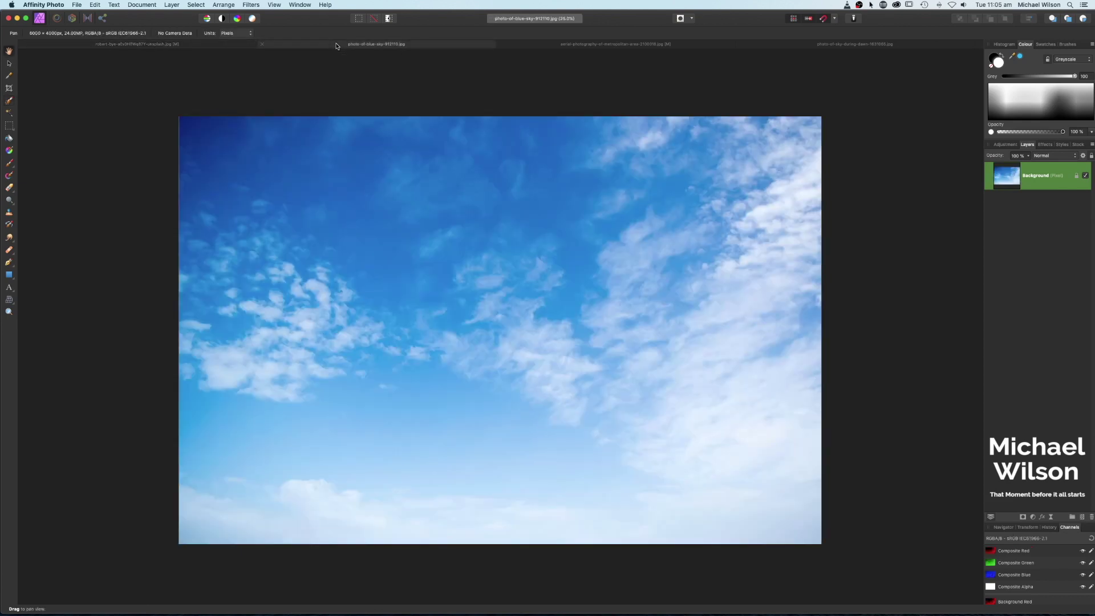
click(615, 45)
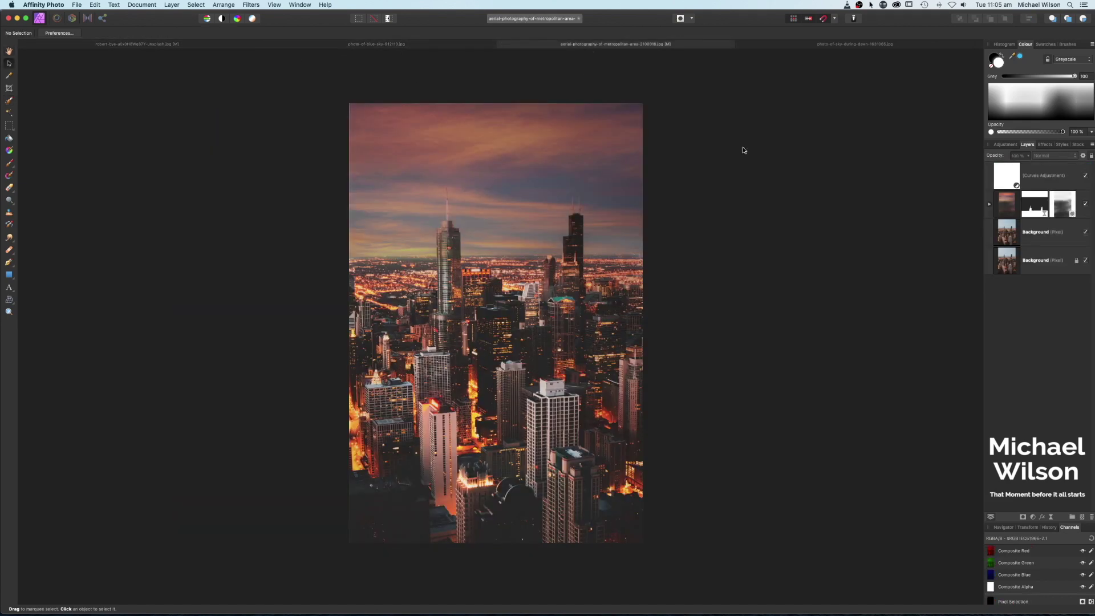
Delete the Background copy, Curves and group layers from the Chicago photo
click(1040, 238)
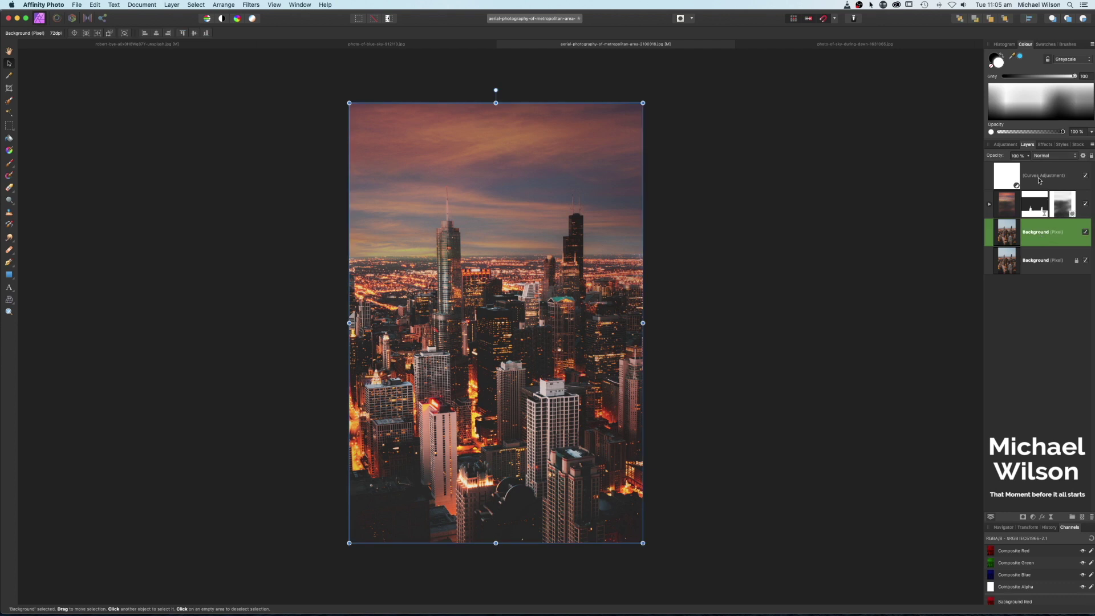
shift+click(1038, 181)
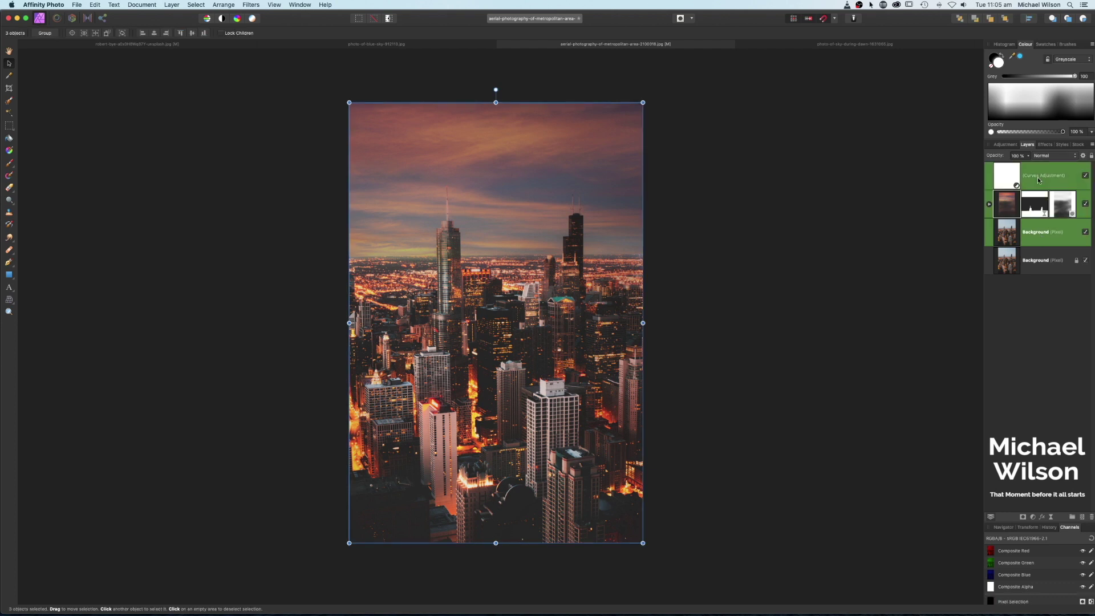
key(Delete)
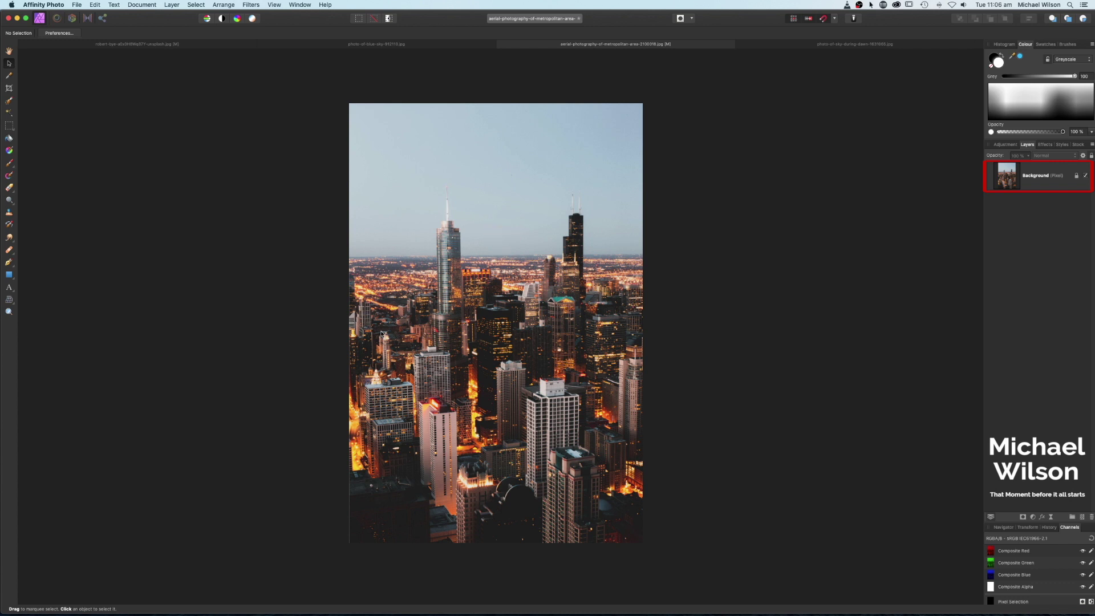
Duplicate the original Background layer and bring up the dawn sky photo
click(1039, 176)
key(cmd+j)
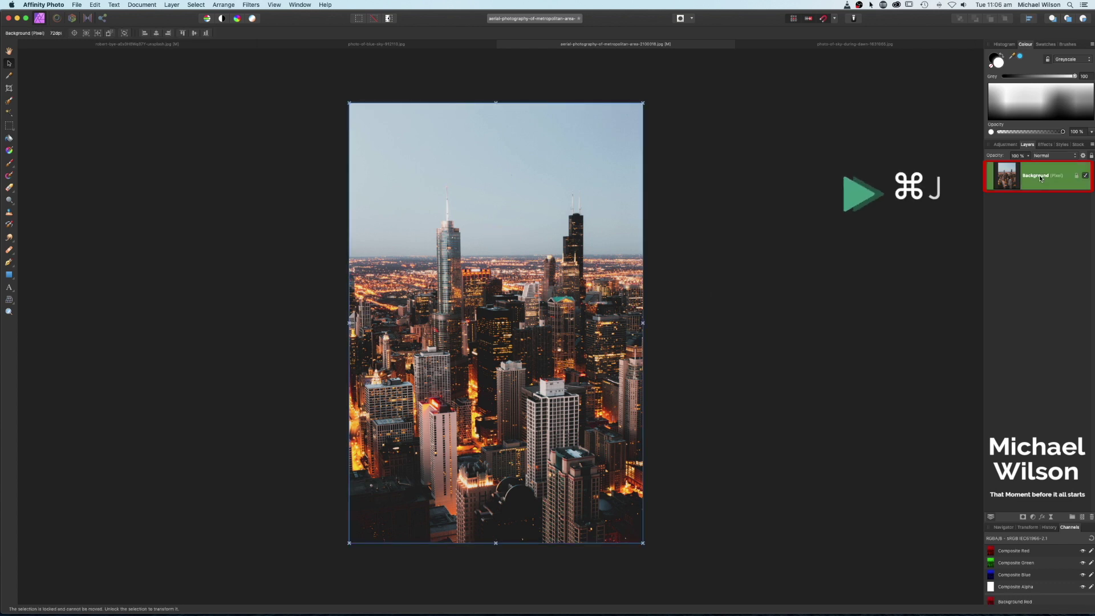
click(820, 45)
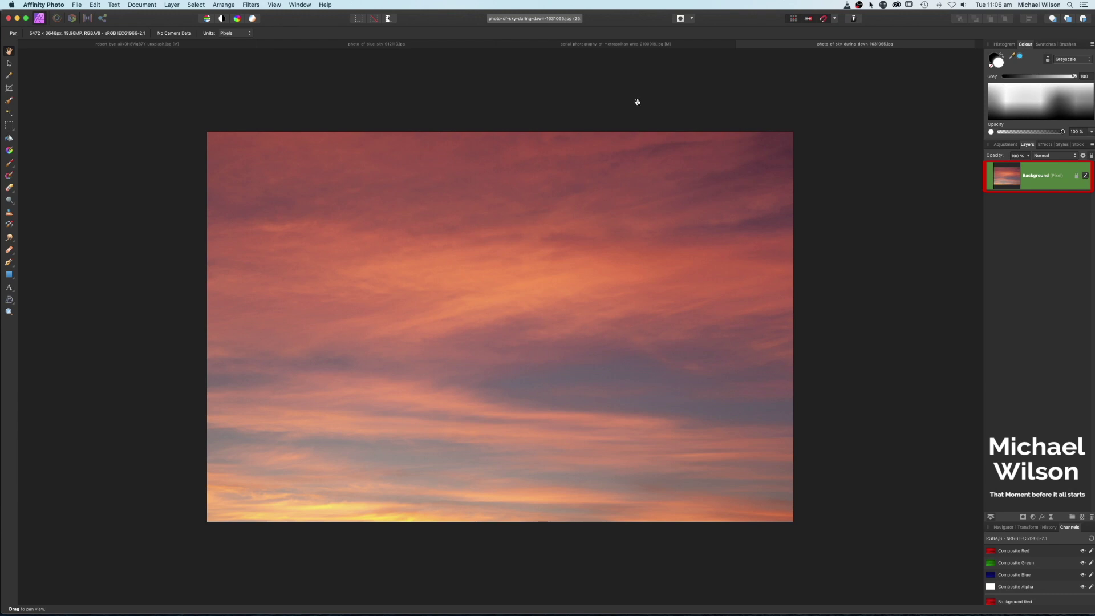
Copy the sunset sky layer and paste it into the Chicago aerial photo
key(super+c)
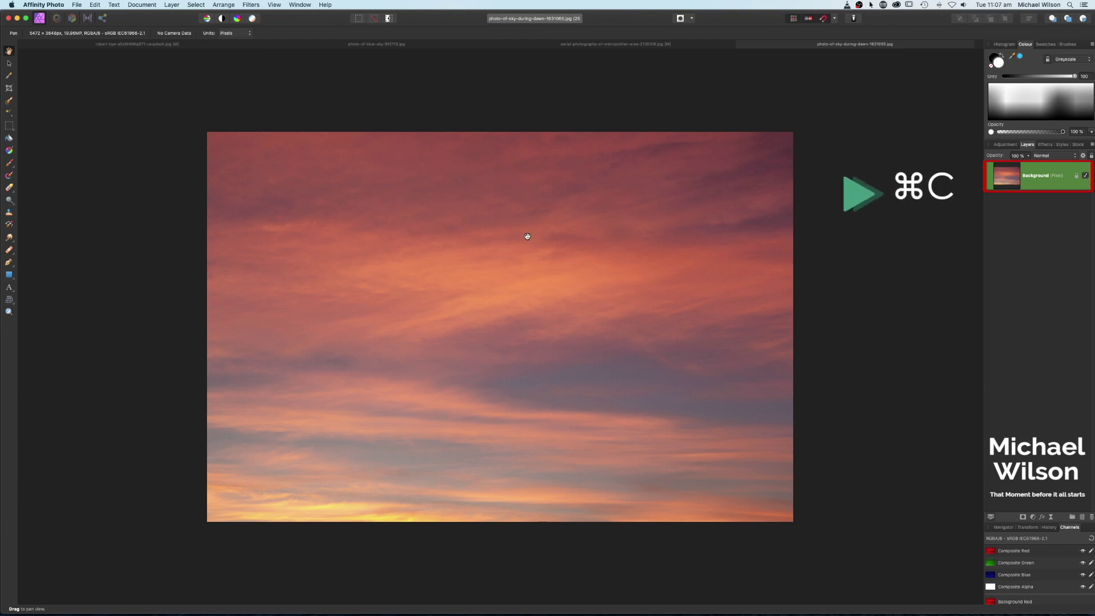
click(680, 45)
key(super+v)
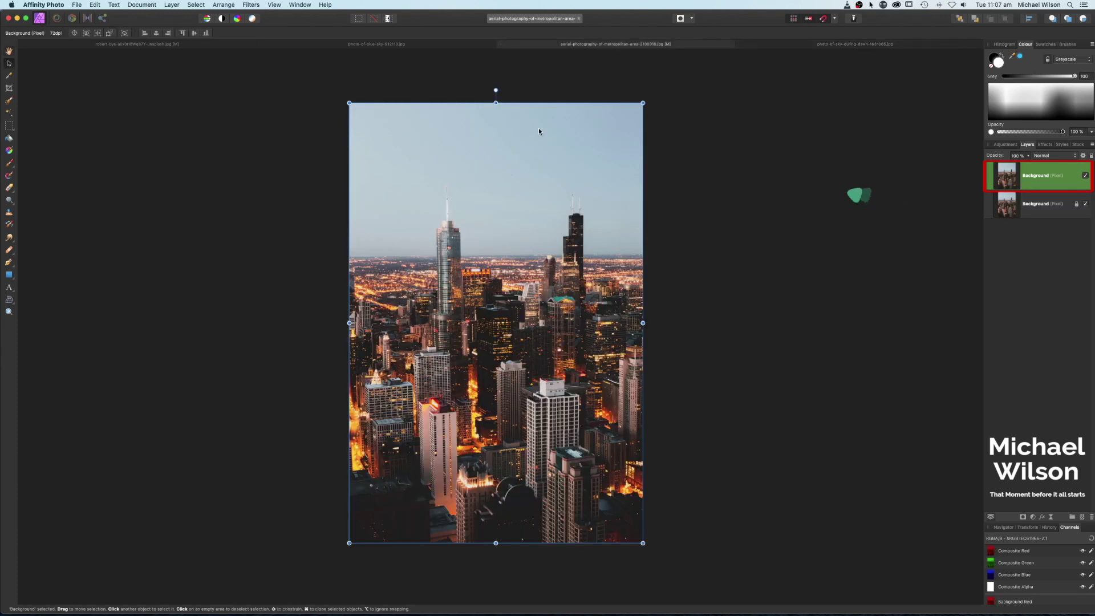
key(super+v)
Scale the sunset sky to the image width and align it at 69% opacity, then restore 100%
drag(816, 413, 643, 298)
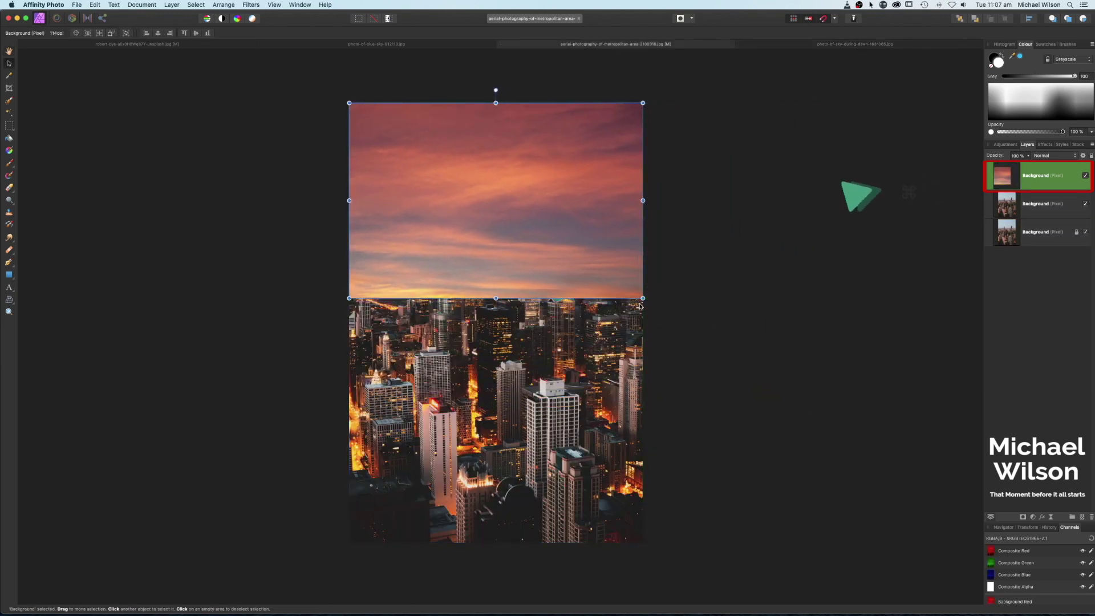
click(1029, 157)
drag(1033, 165, 1007, 165)
drag(614, 221, 616, 182)
click(1029, 156)
drag(1030, 165, 1049, 166)
double_click(1008, 177)
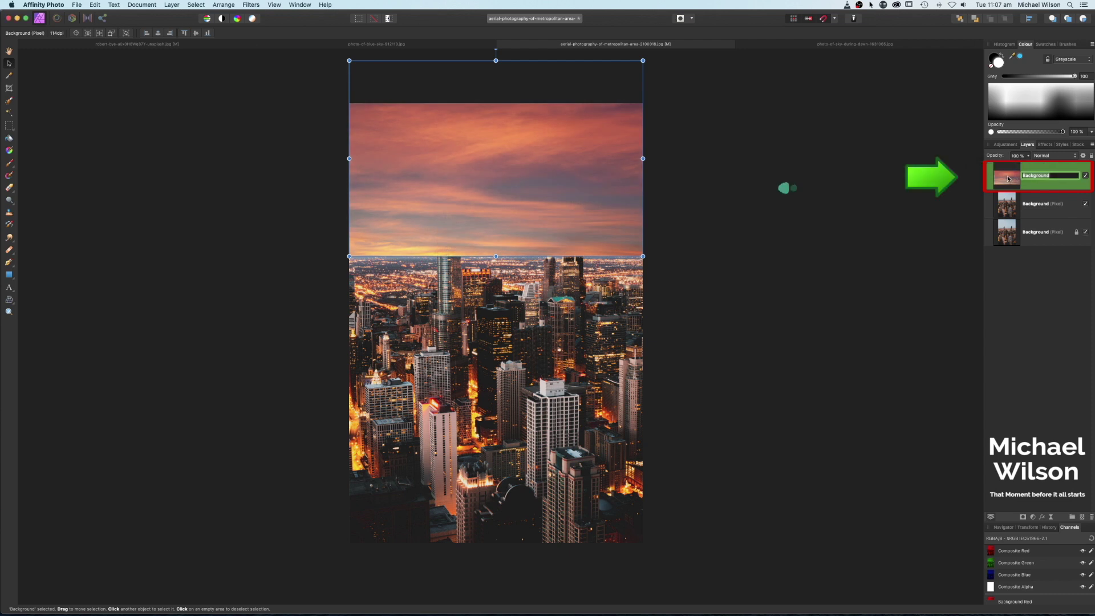
Duplicate the sky layer, flip the copy vertically and move it below the original
key(super+j)
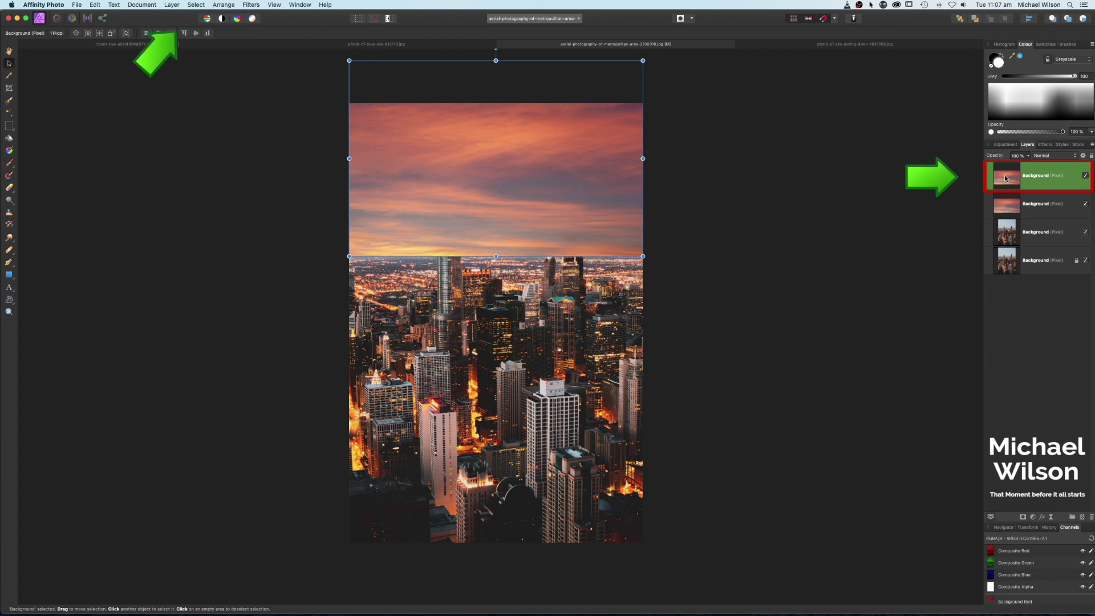
click(223, 5)
click(237, 171)
drag(577, 176, 560, 323)
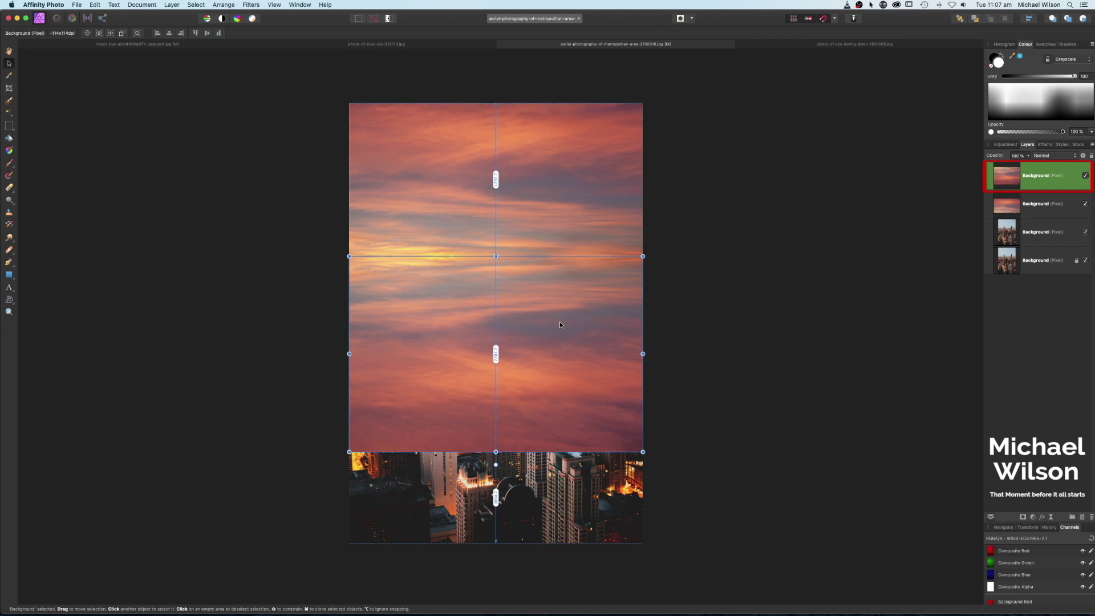
key(super+d)
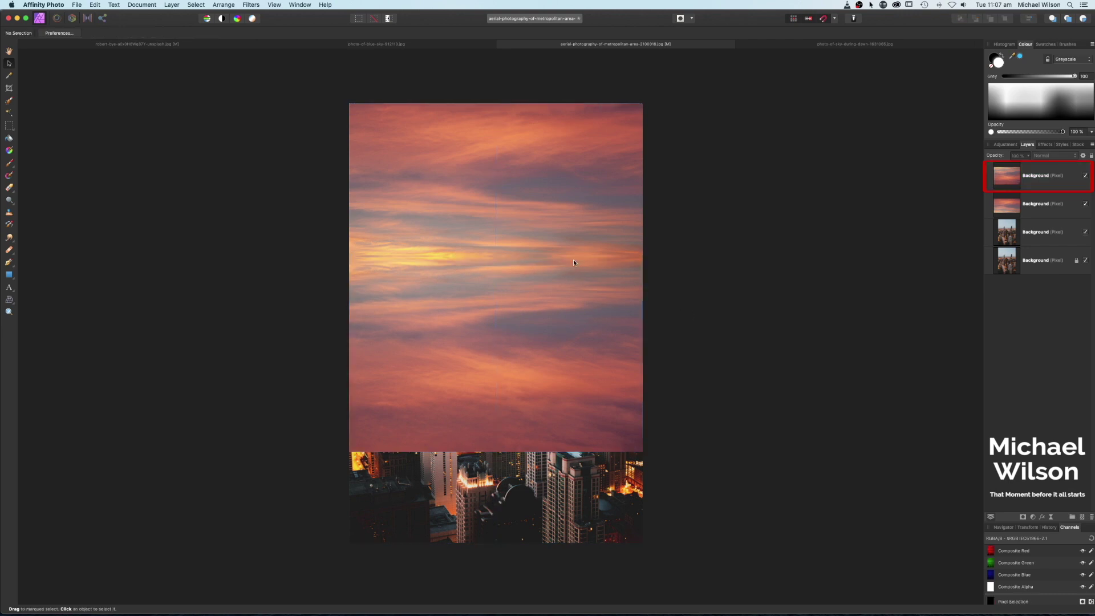
Stretch the flipped sky down to the image bottom and merge both sky layers
click(448, 267)
drag(495, 452, 495, 543)
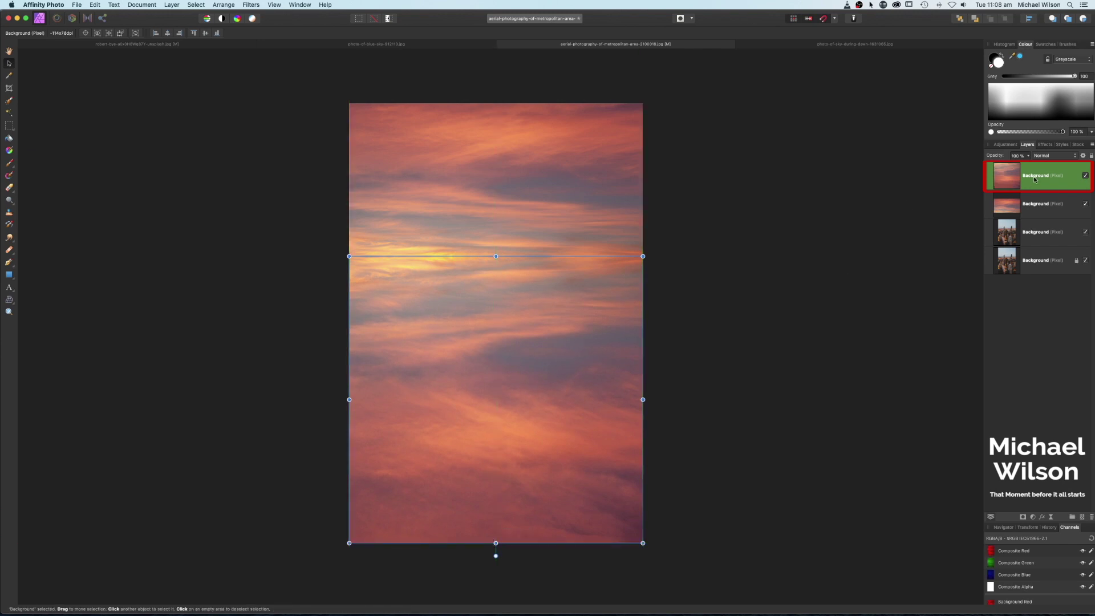
shift+click(1035, 201)
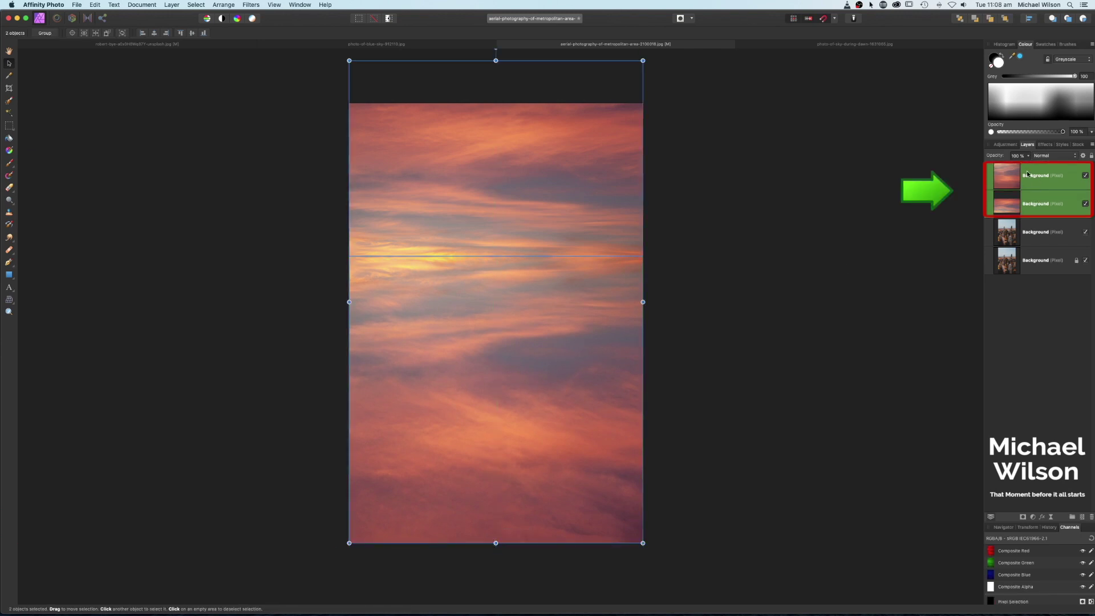
click(170, 7)
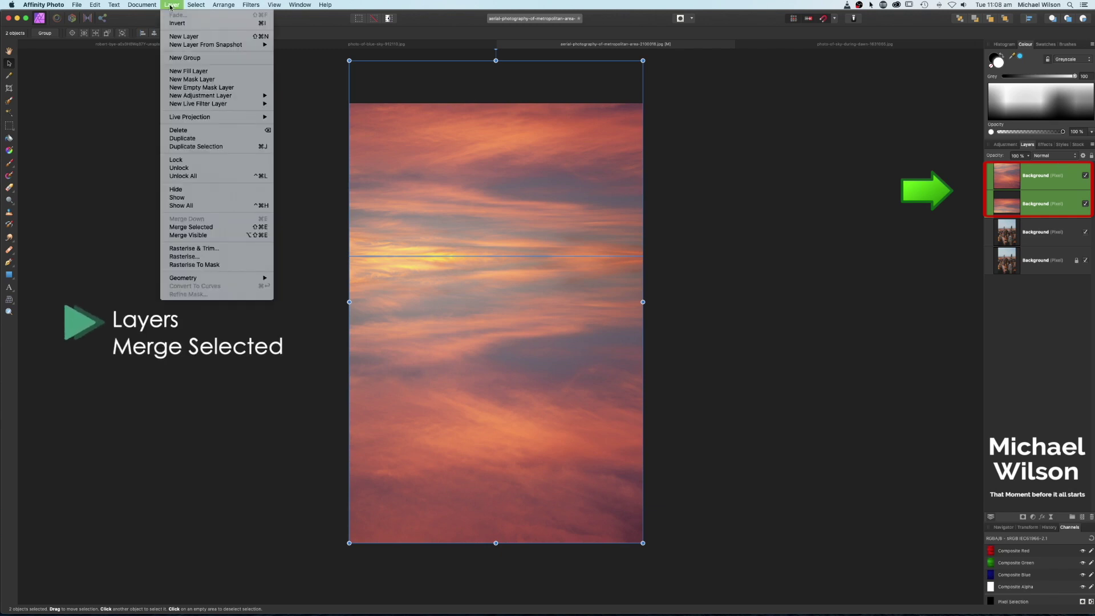
click(174, 228)
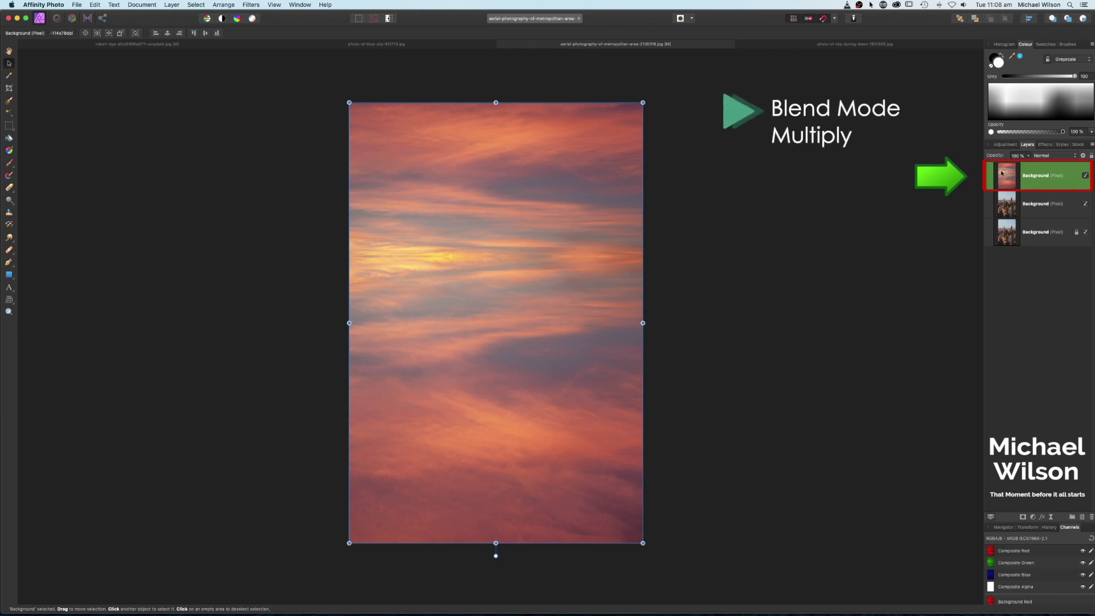
Set the merged sky to Multiply, hide it, and select the city photo copy layer
click(1053, 156)
click(1052, 174)
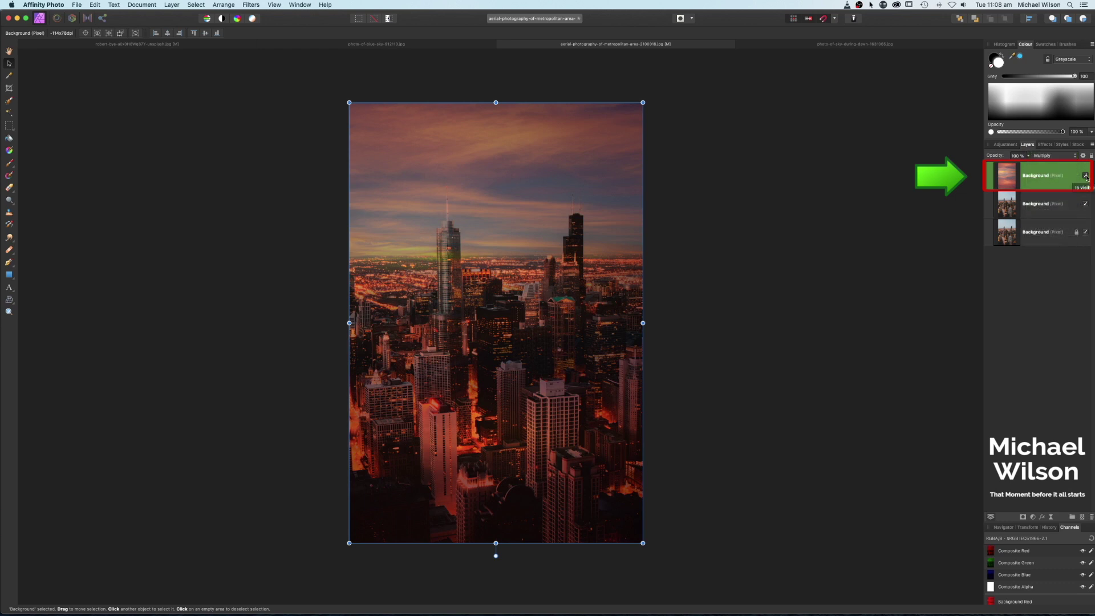
click(1085, 176)
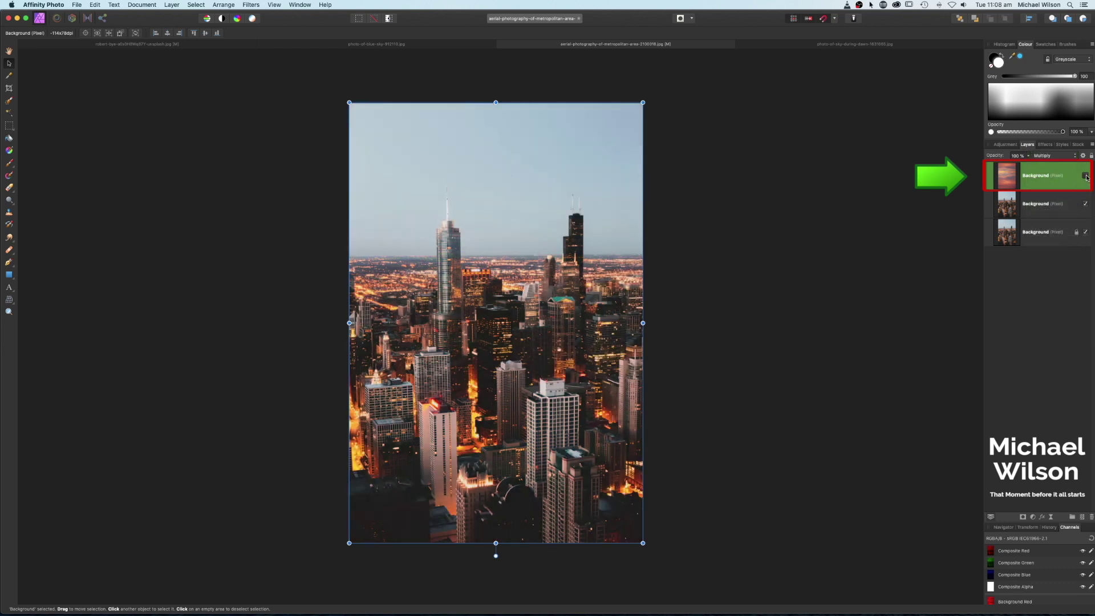
click(1053, 206)
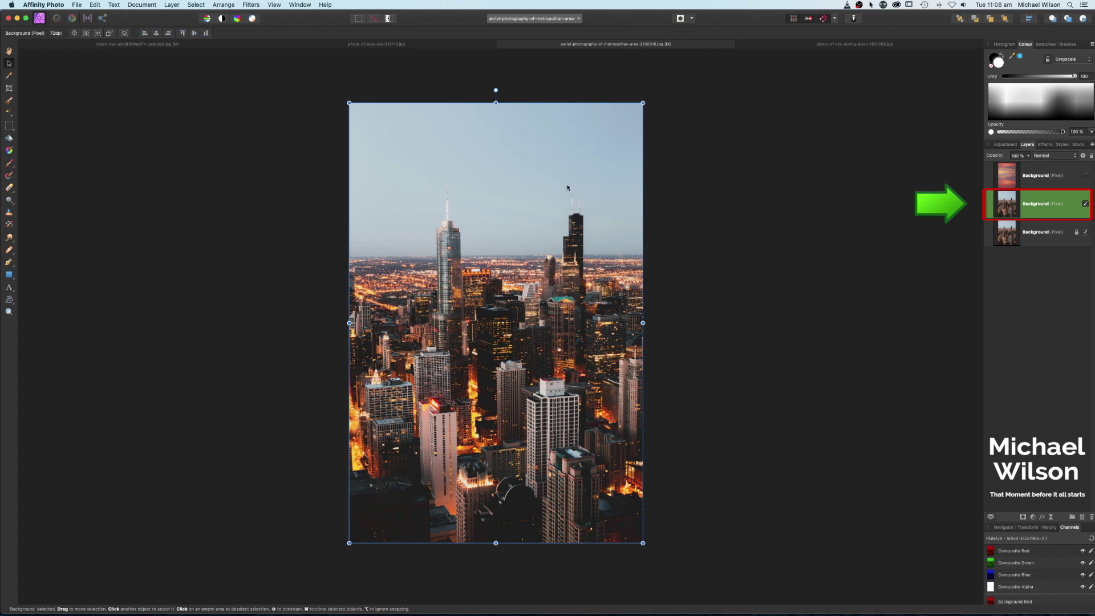
Flood-select the pale sky at 15% tolerance and brush the tower spires into the selection
click(10, 116)
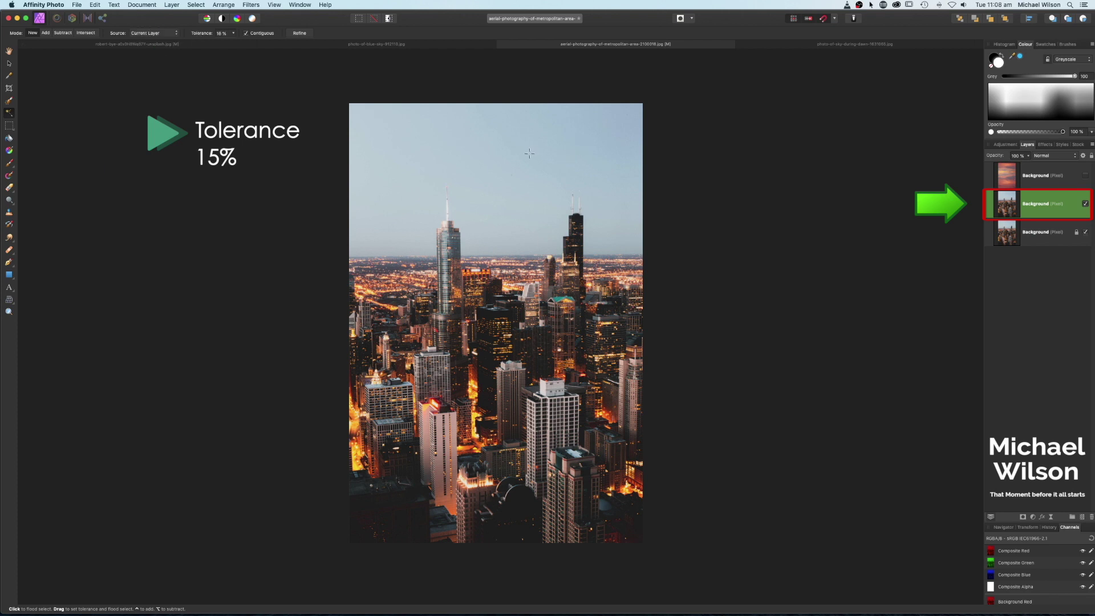
click(448, 149)
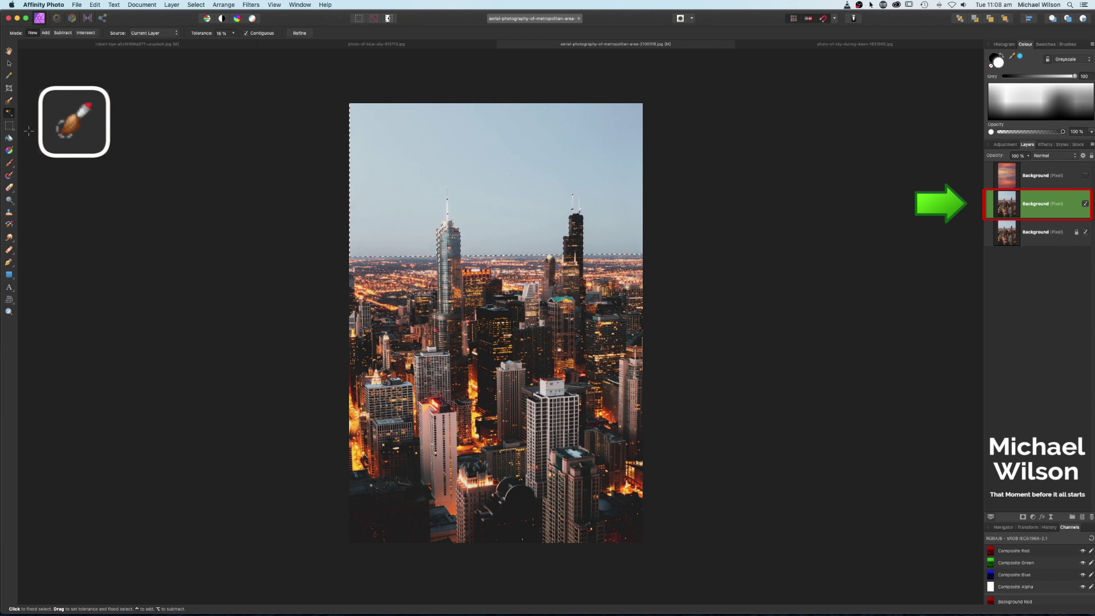
click(8, 102)
key(super+plus)
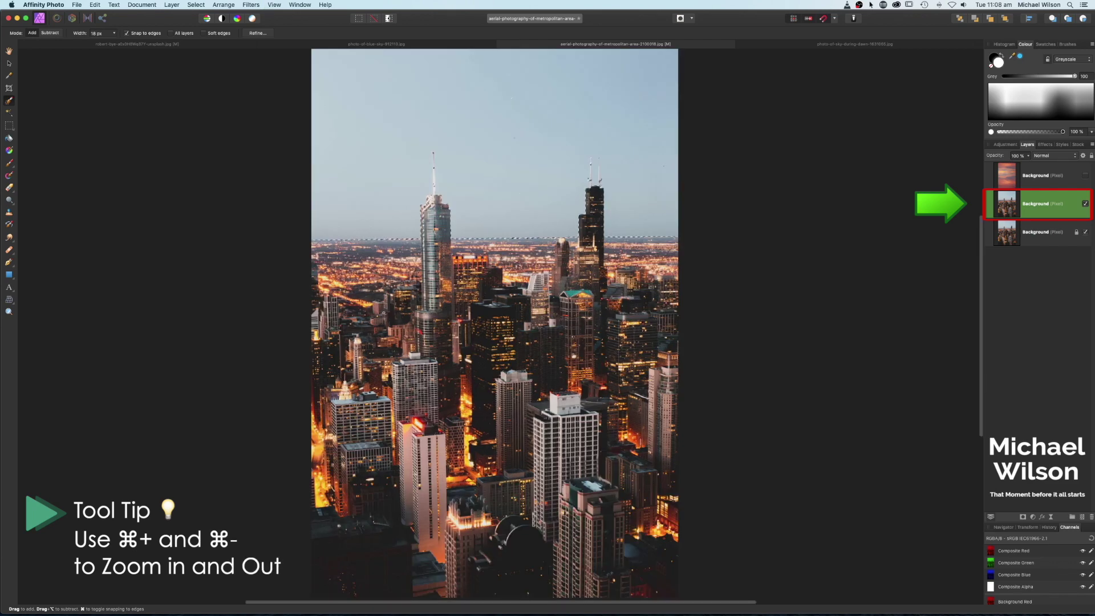
key(super+plus)
key(super+plus)
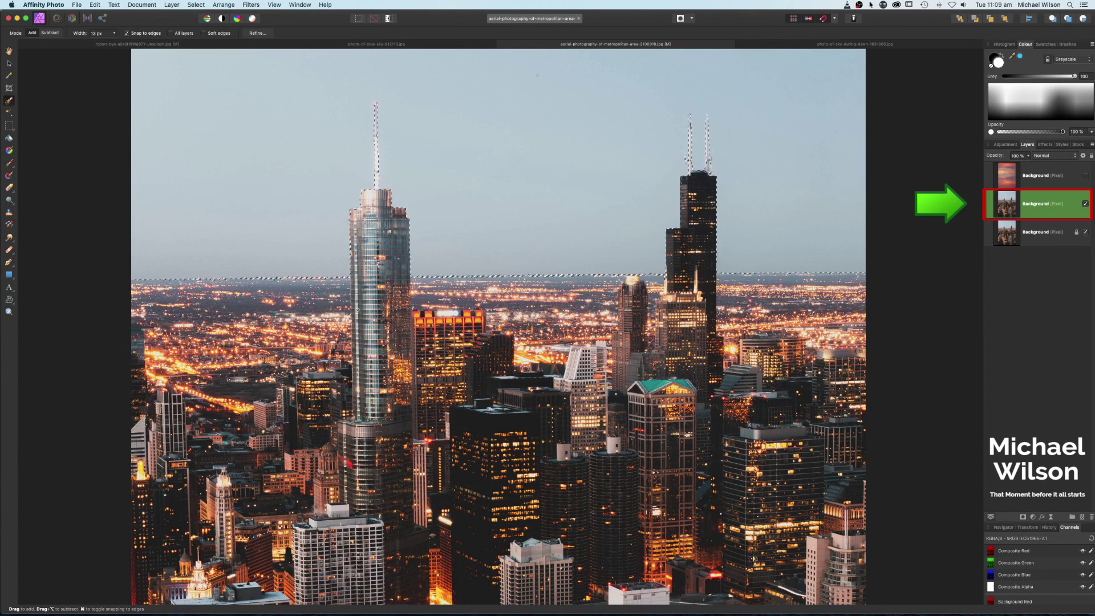
key(super+minus)
scroll(419, 295, down, 5)
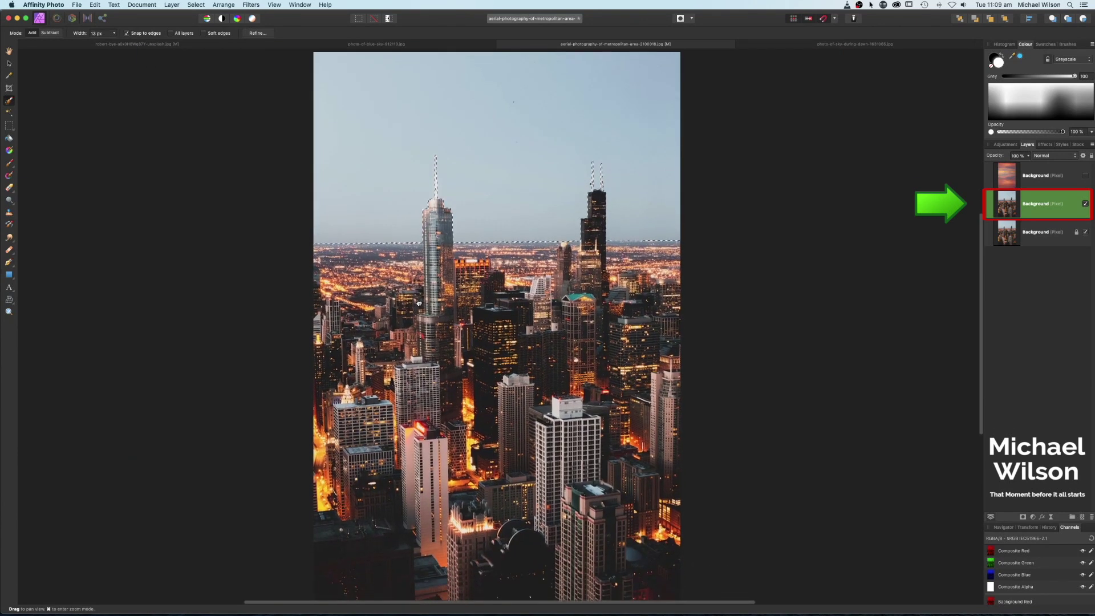
scroll(419, 295, down, 1)
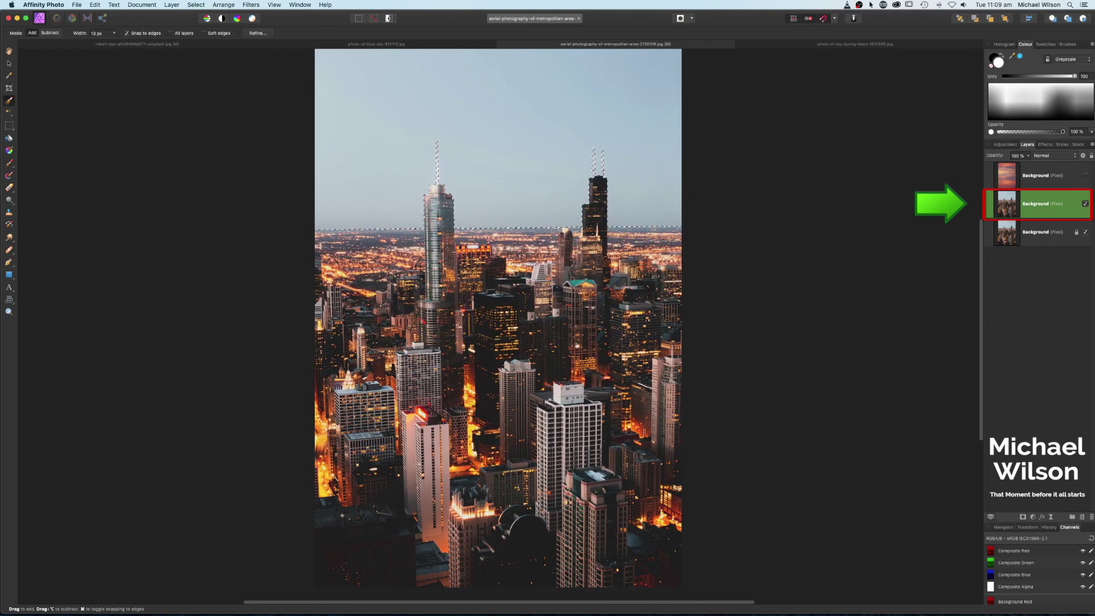
Show the sunset sky again and apply a live Gaussian Blur with 100 px radius
click(1018, 177)
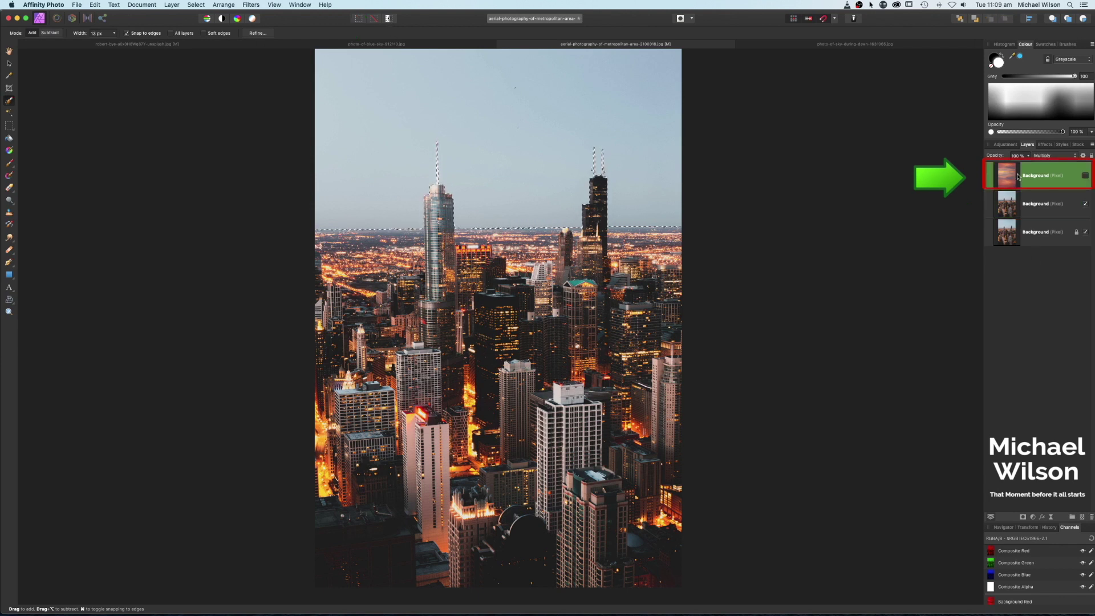
click(1085, 177)
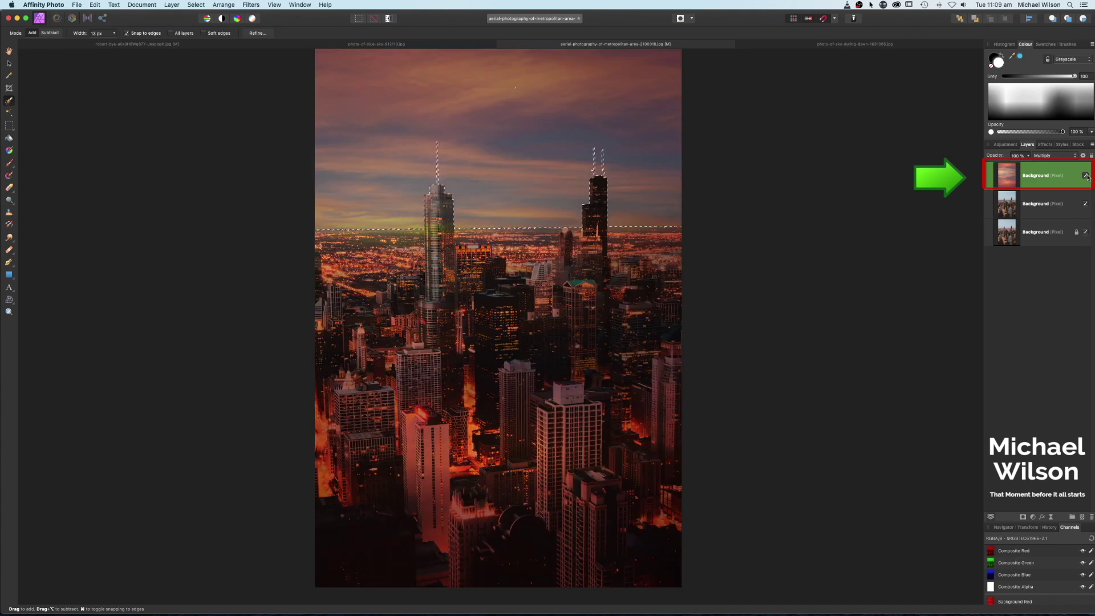
click(1052, 518)
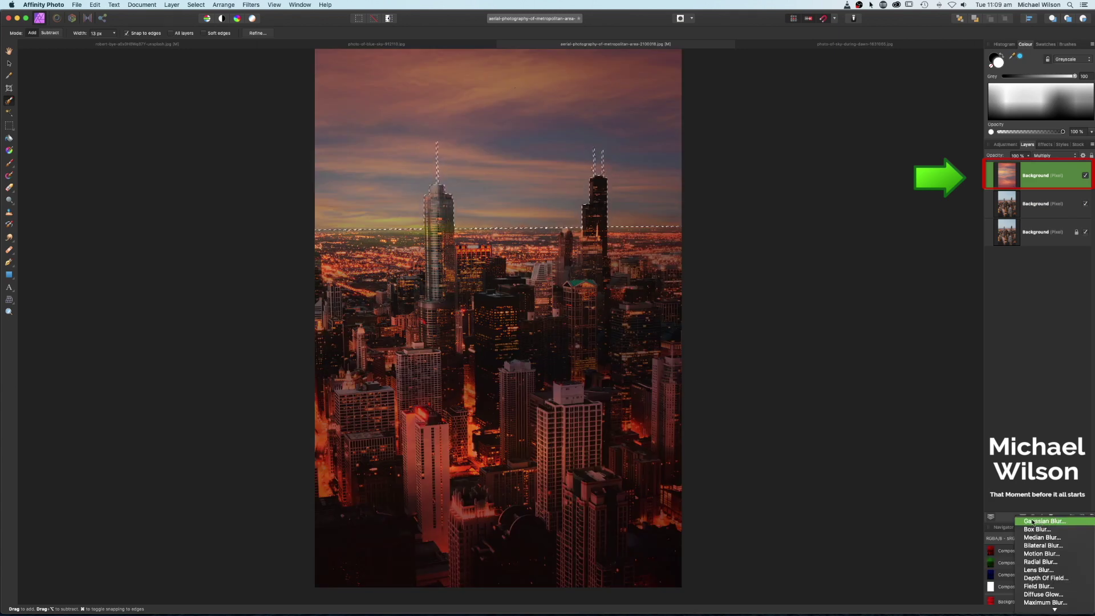
click(1033, 521)
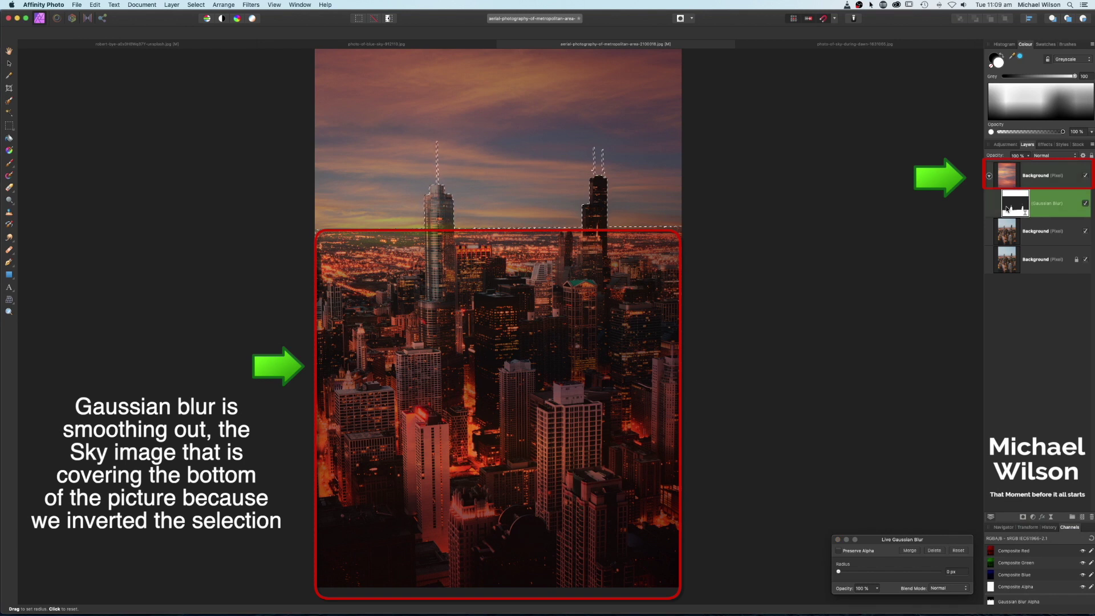
drag(838, 571, 958, 575)
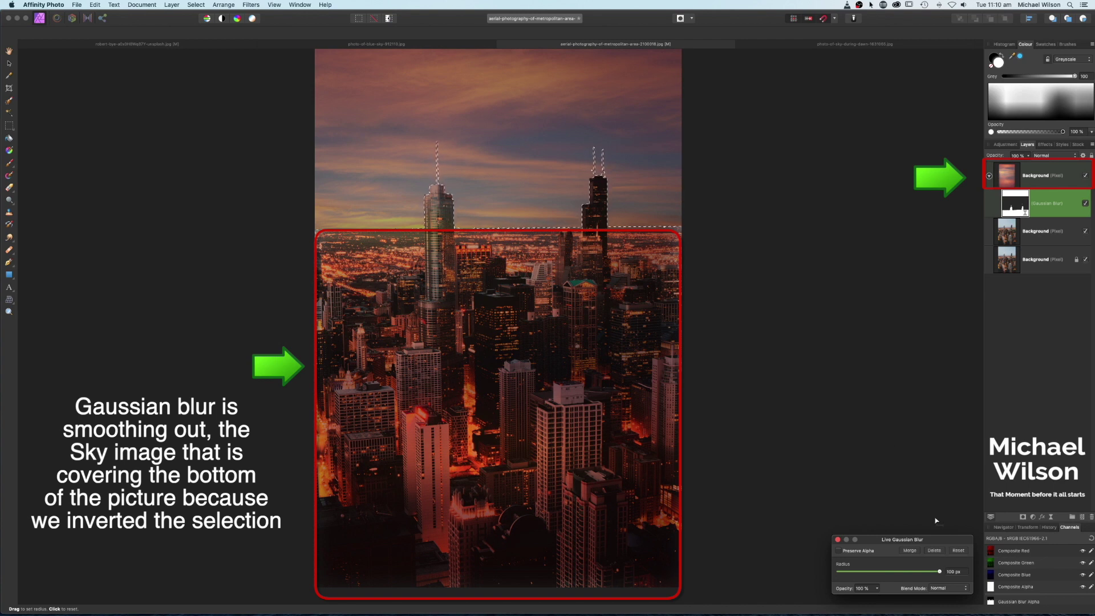
drag(935, 539, 853, 244)
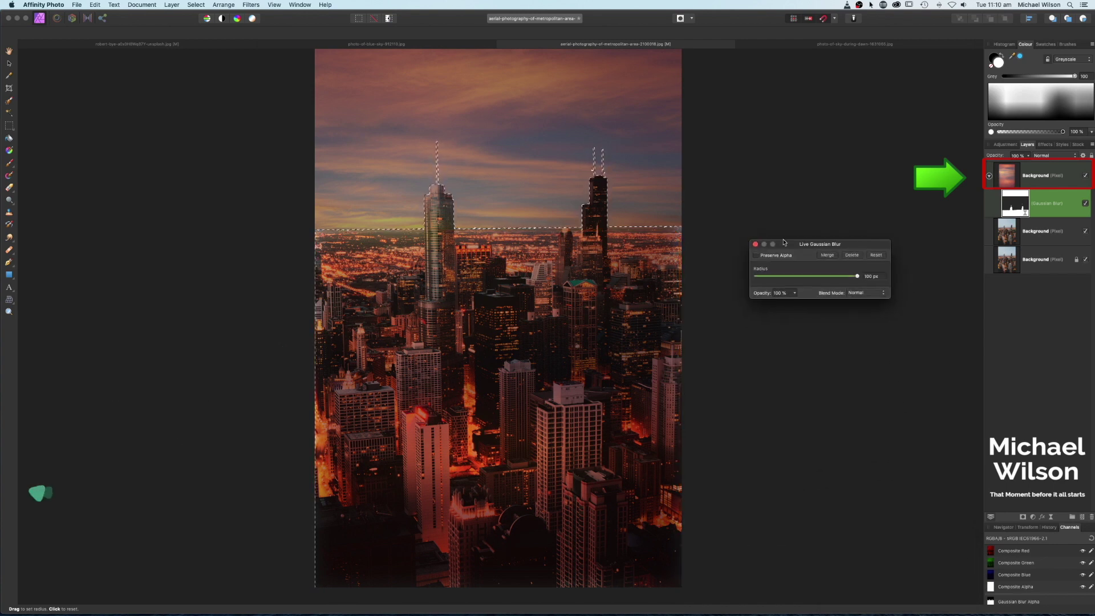
Close the blur settings, clear the selection, and add a mask to the sunset sky layer
click(756, 242)
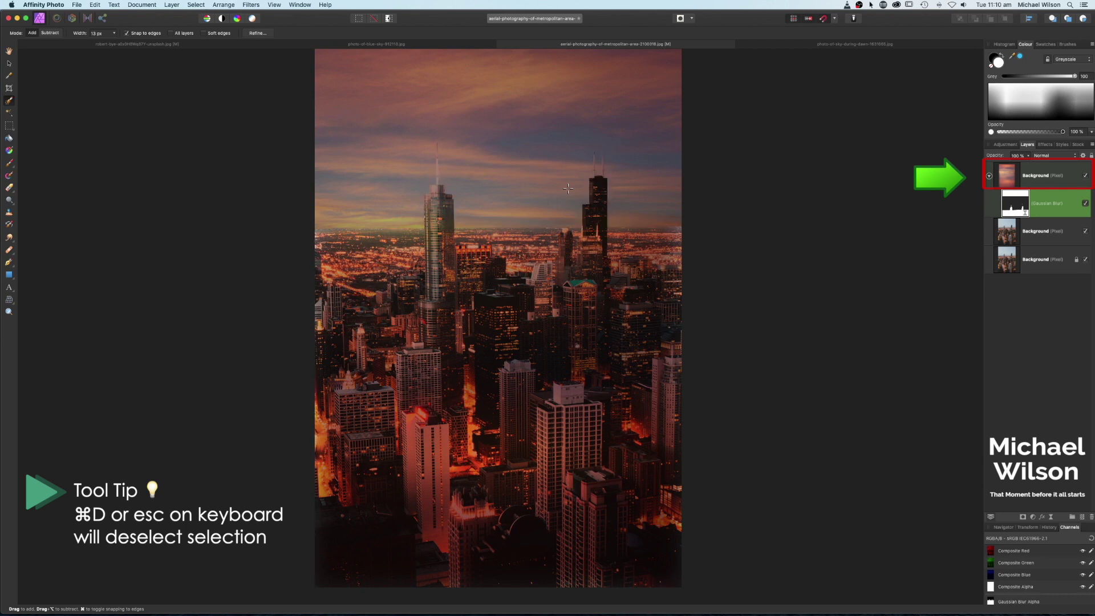
key(super+d)
click(1005, 179)
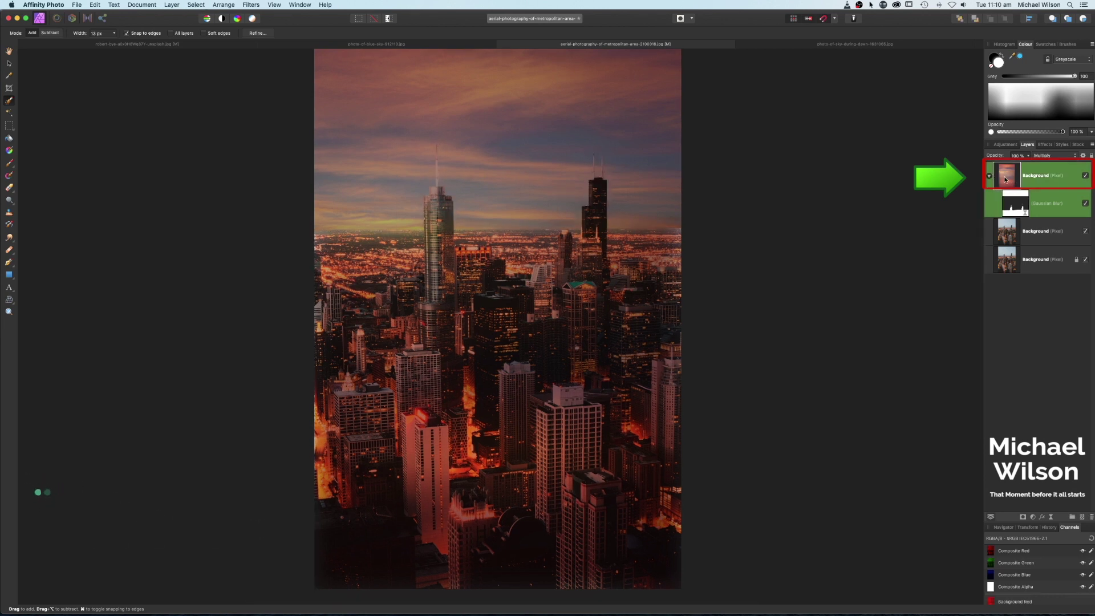
click(1022, 518)
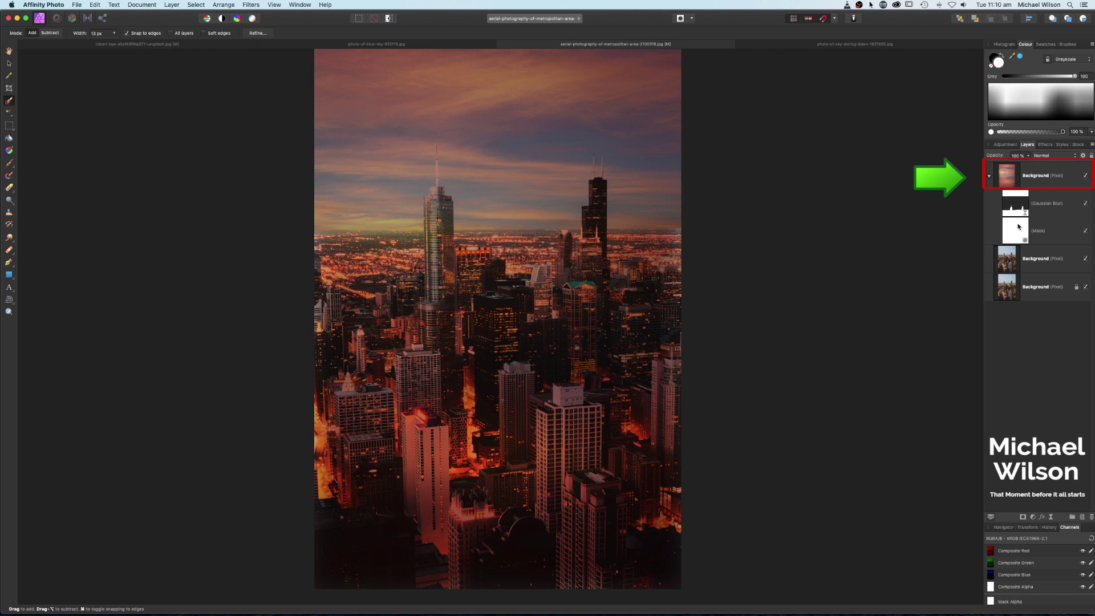
Paint the mask over the city with a brush at about 40% opacity and 41% flow
click(12, 164)
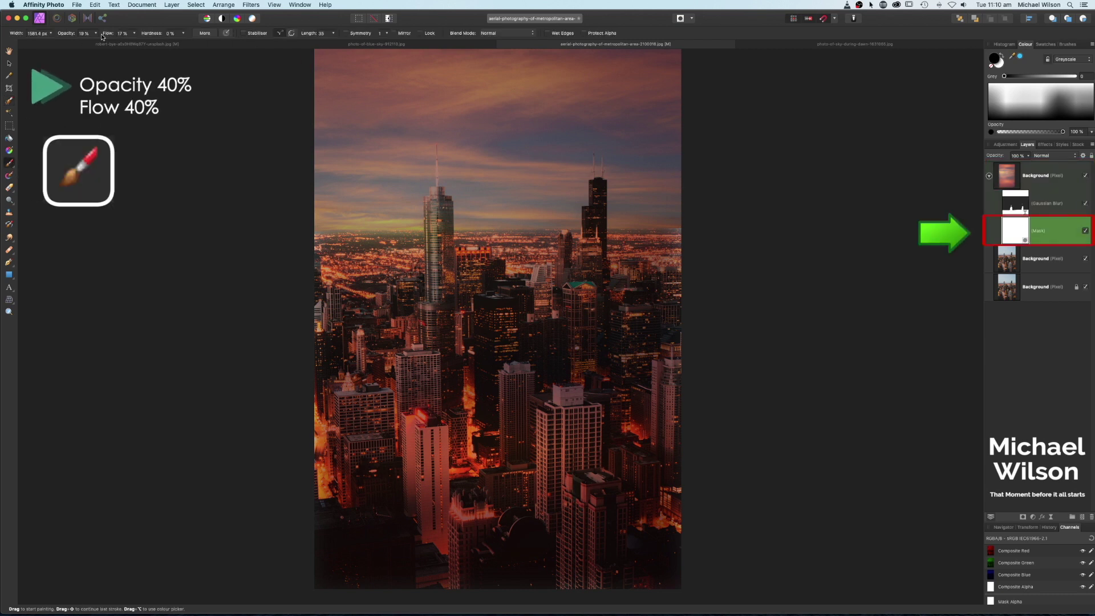
drag(68, 36, 74, 36)
drag(108, 33, 439, 110)
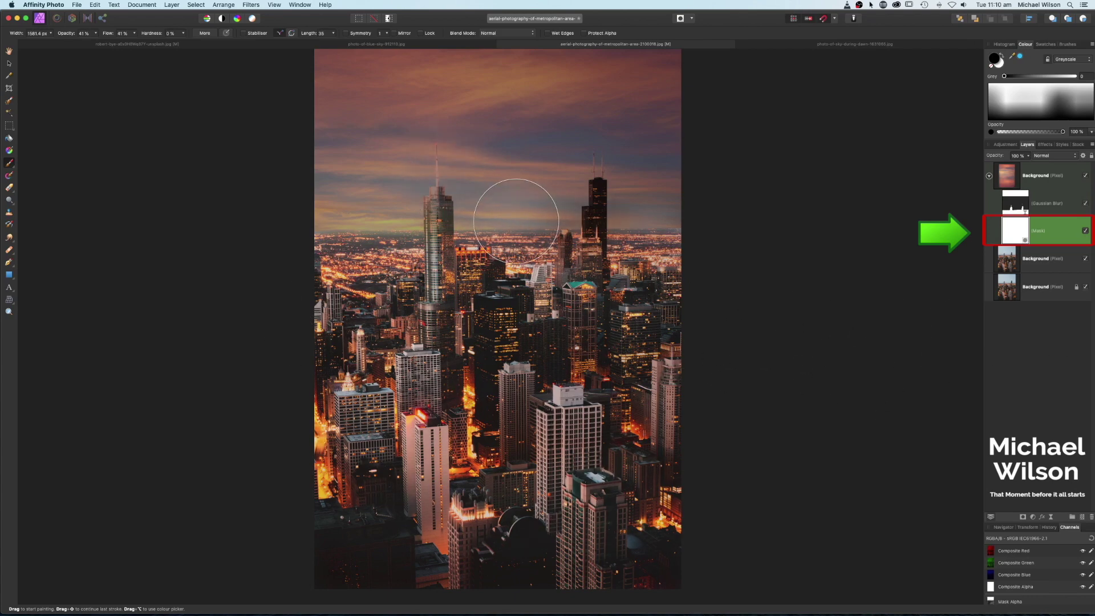
scroll(516, 221, up, 3)
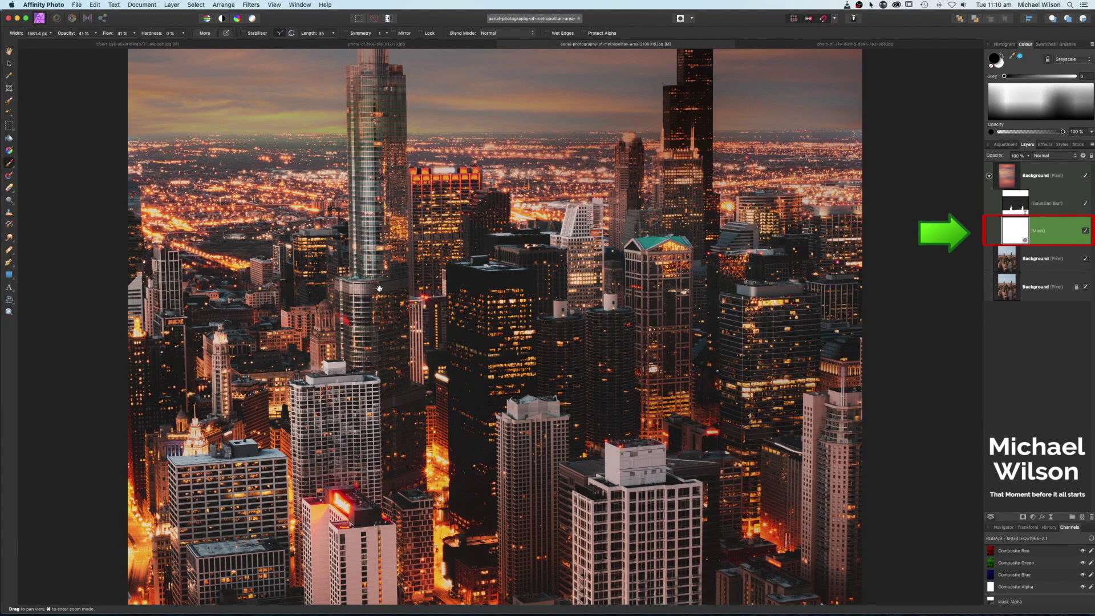
key(super+0)
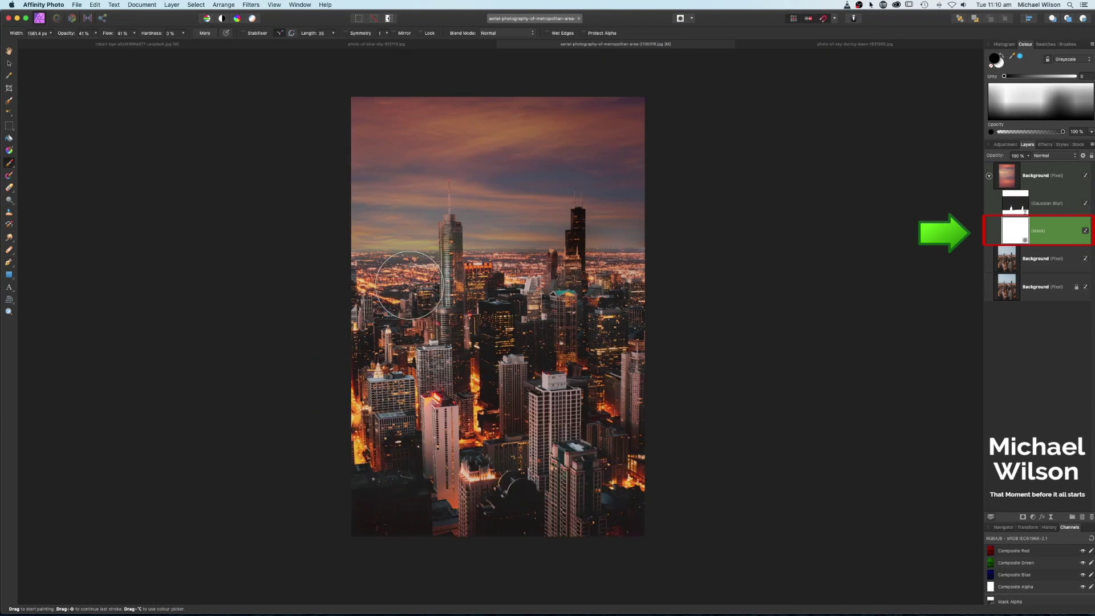
Compare the sky on and off, collapse it, and add a Curves adjustment on top
click(1085, 176)
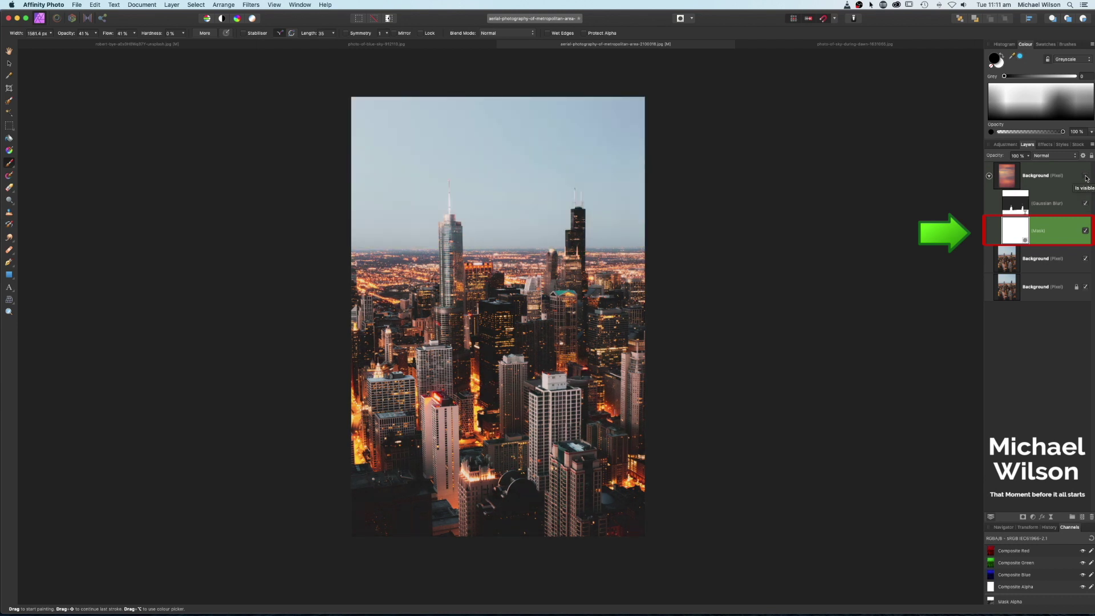
click(1086, 176)
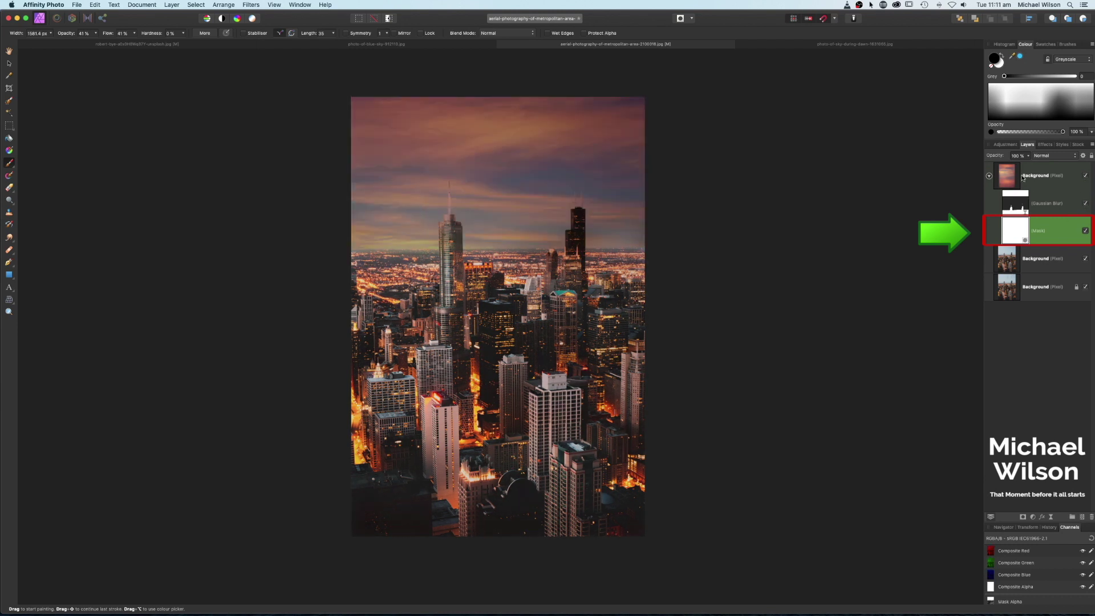
click(989, 176)
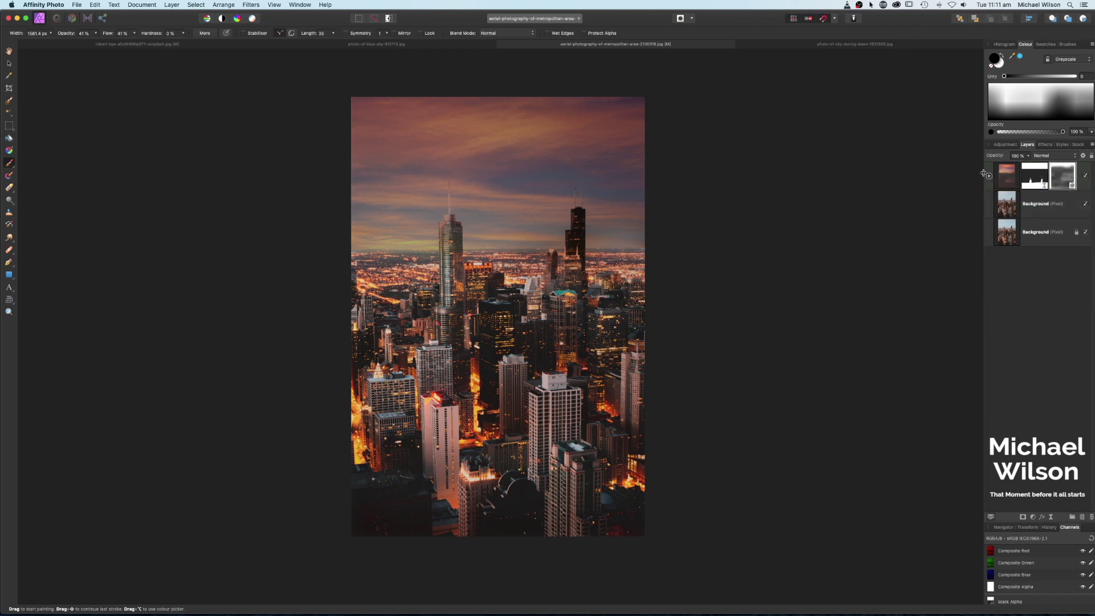
click(1027, 518)
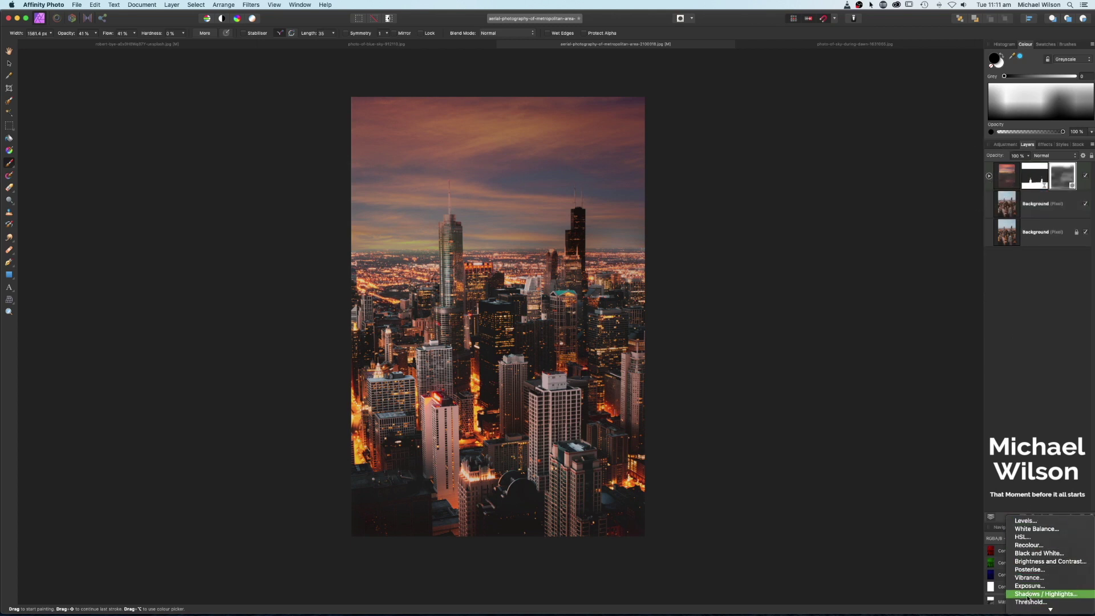
scroll(1027, 597, down, 5)
click(1025, 537)
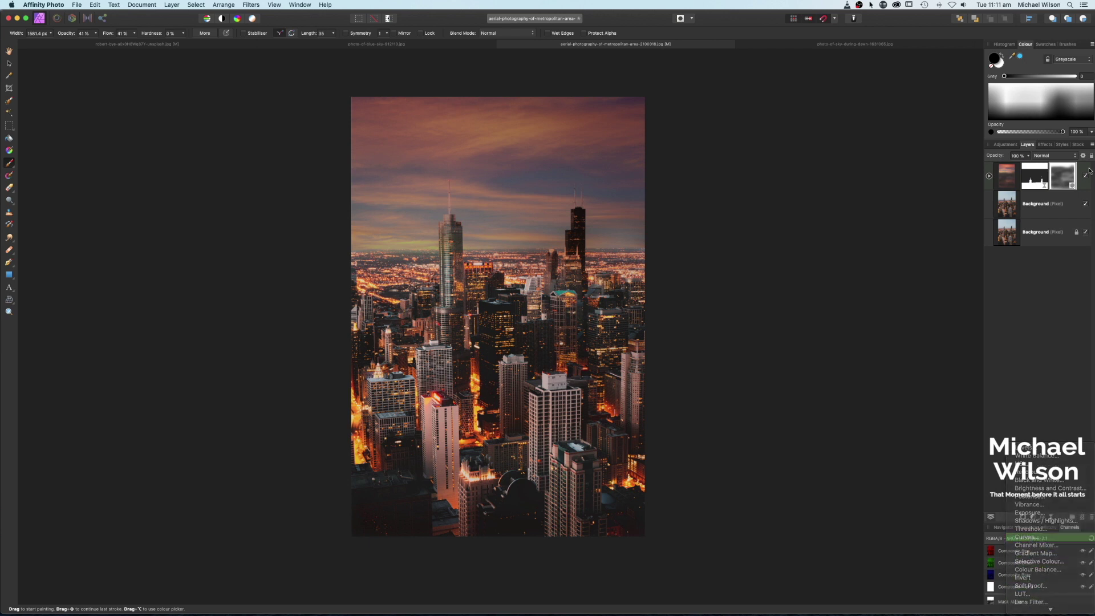
drag(895, 194, 861, 145)
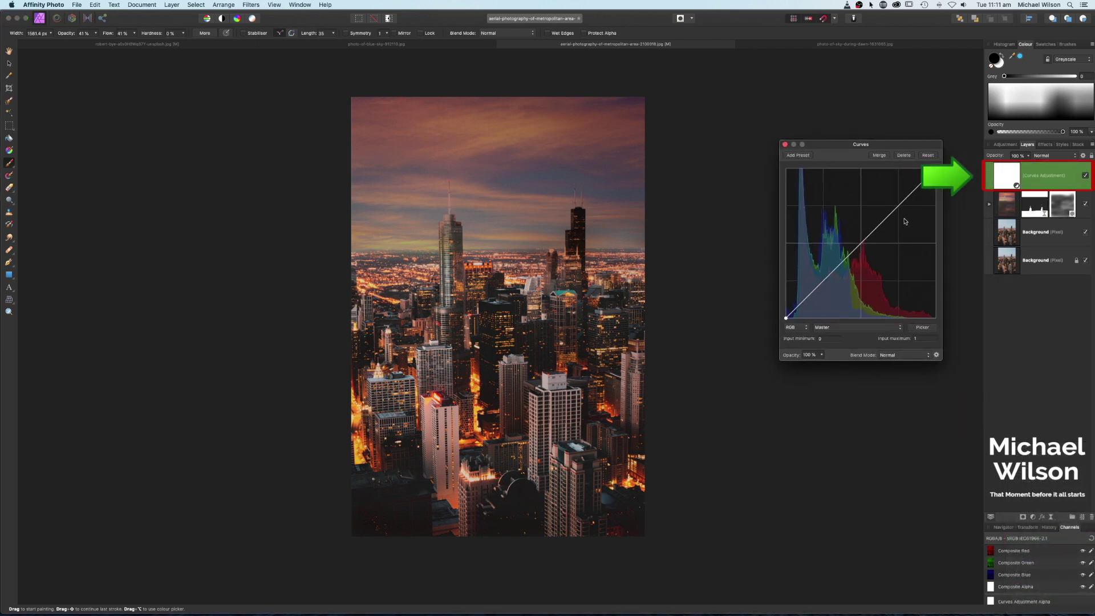
Bend the curve into an S-shape for contrast, then switch to the New York skyline photo
drag(899, 208, 895, 201)
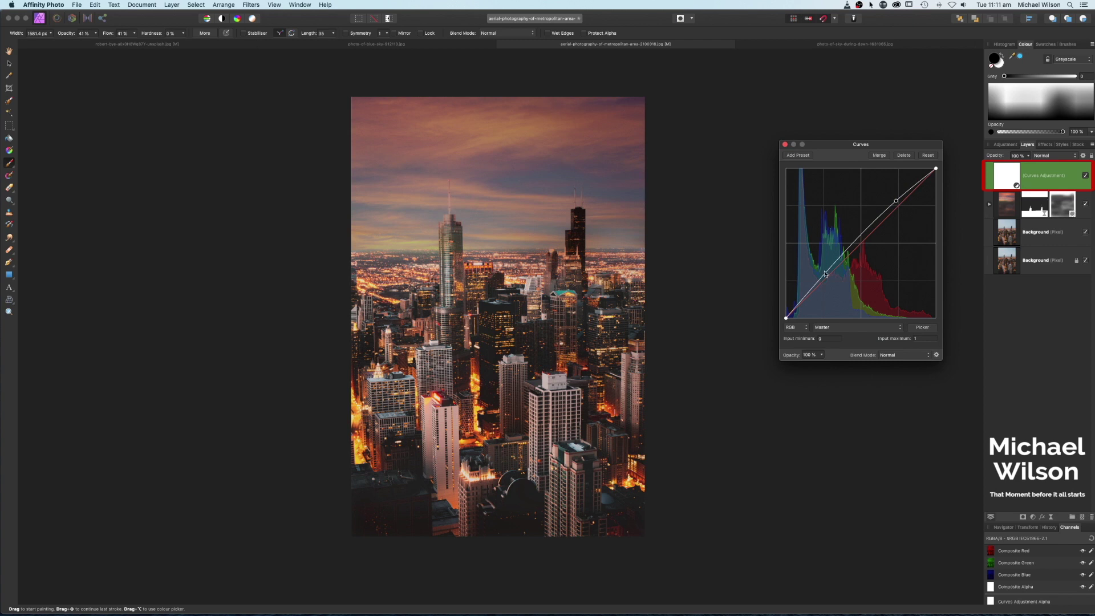
drag(822, 278, 827, 278)
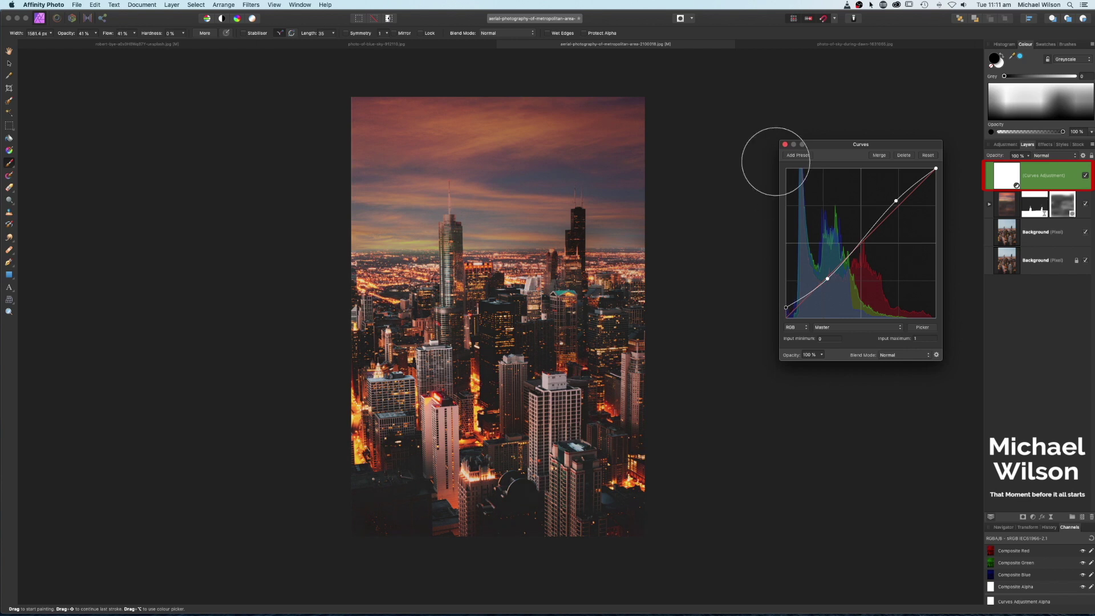
click(784, 145)
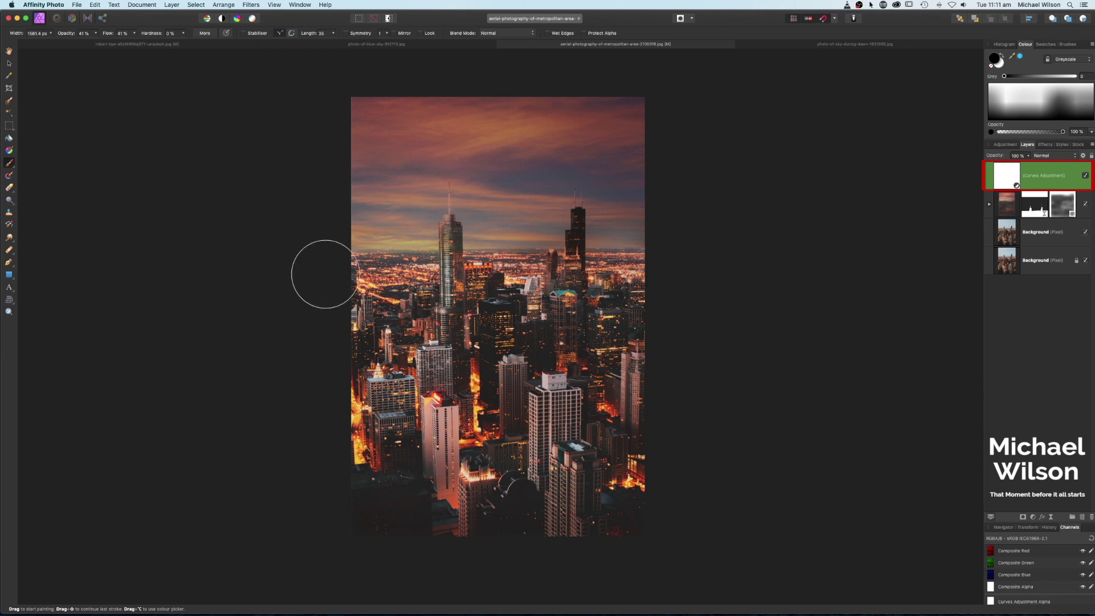
click(147, 45)
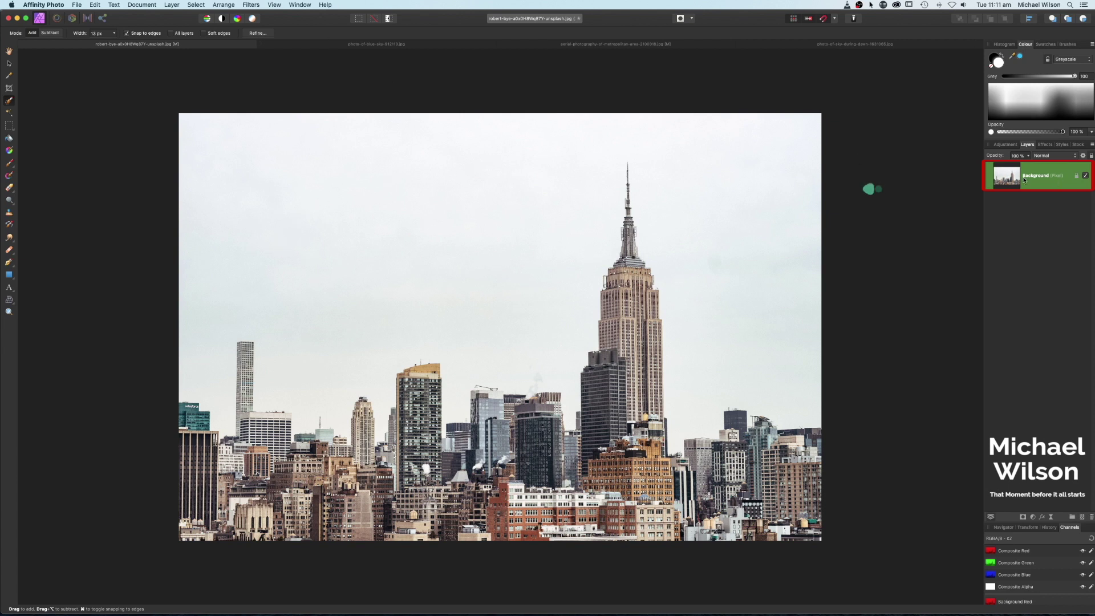
Duplicate the New York background, paste the blue cloudy sky on top, and shift it up
key(super+j)
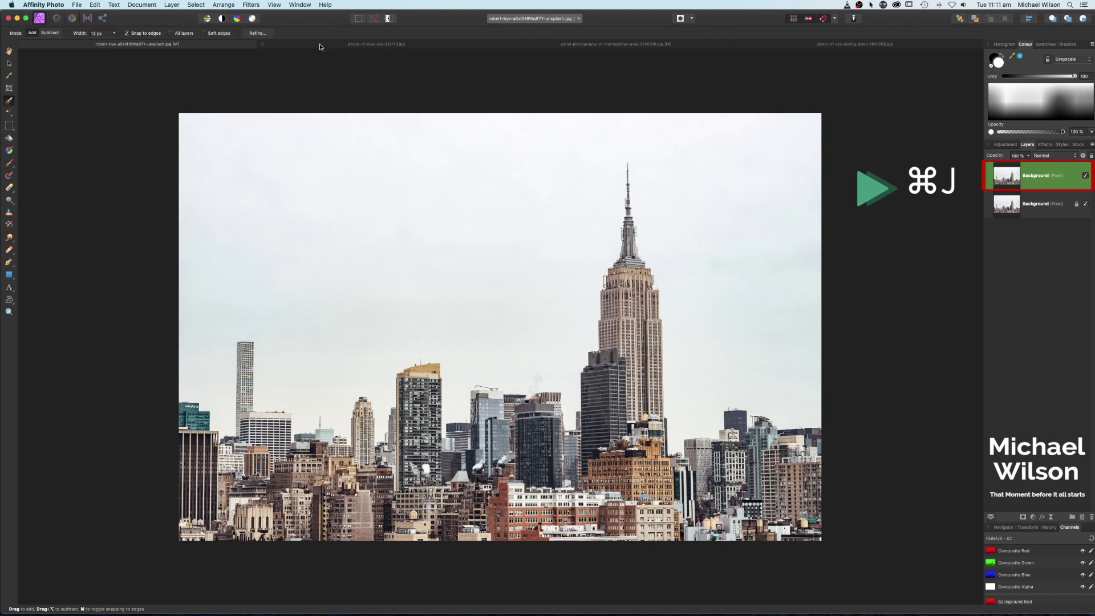
click(319, 46)
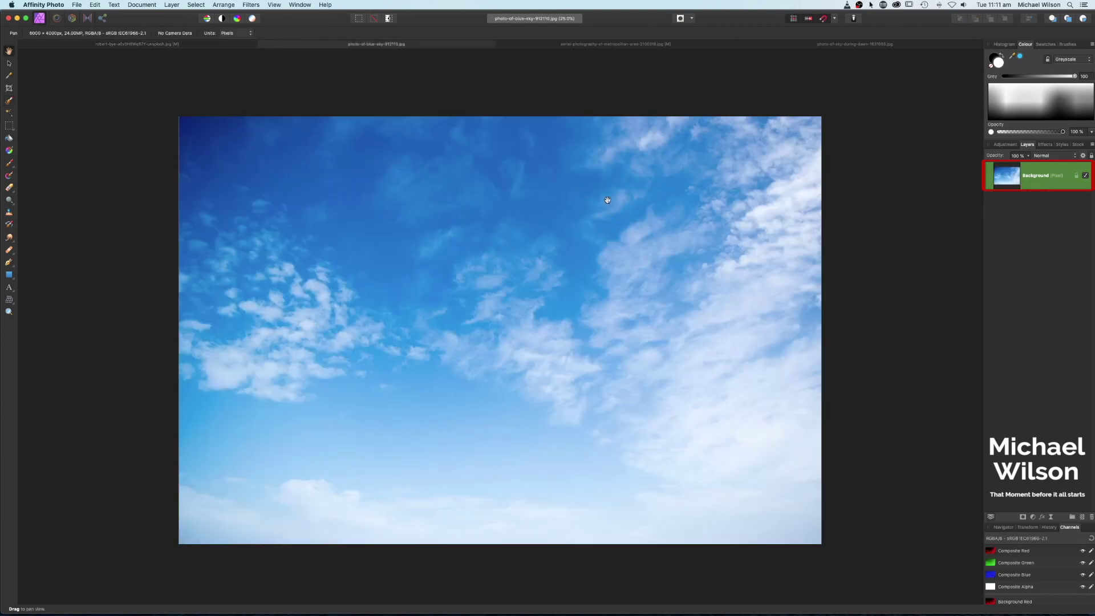
key(super+c)
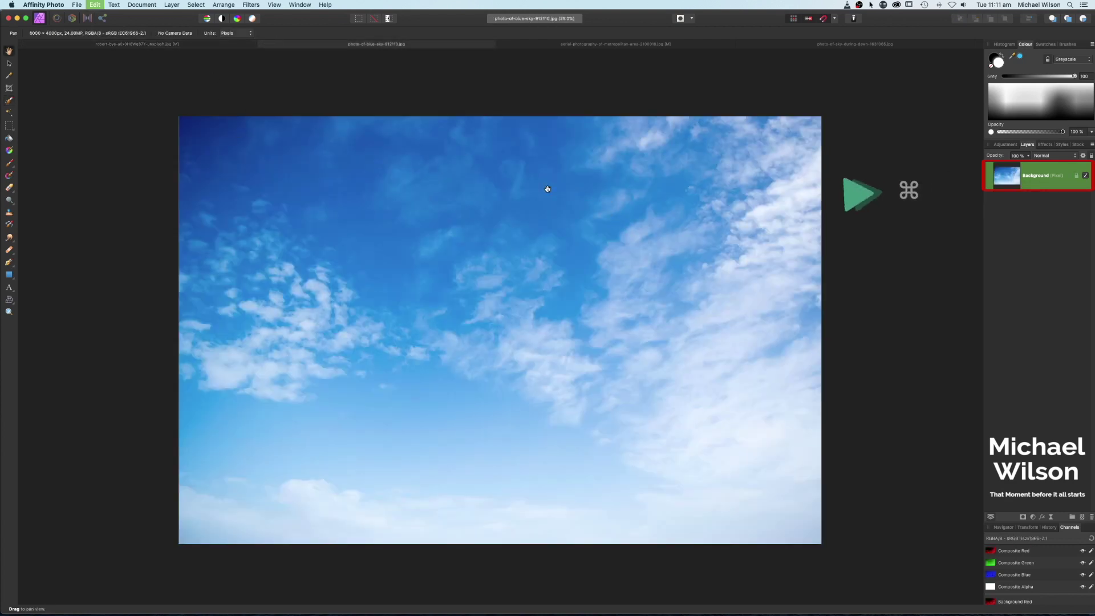
click(229, 47)
key(super+v)
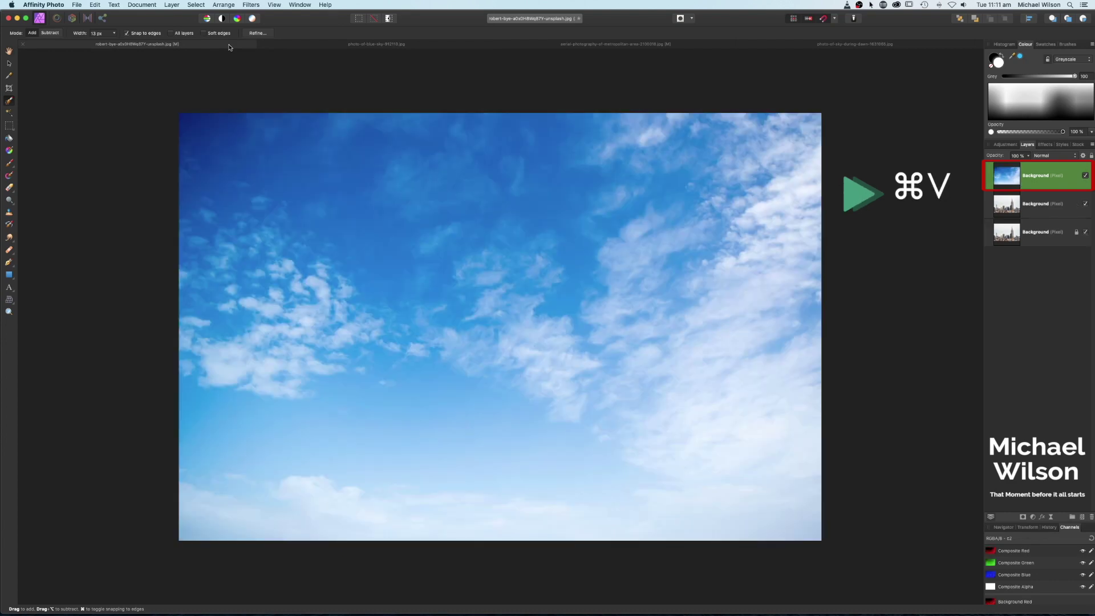
click(8, 65)
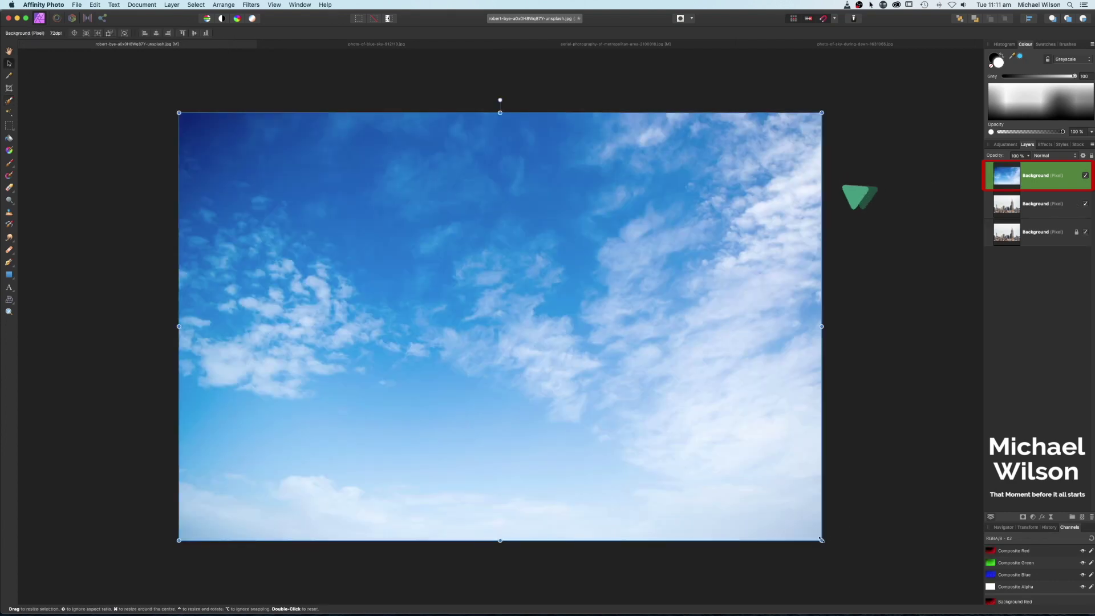
mouse_move(758, 432)
mouse_down()
mouse_move(677, 252)
mouse_move(680, 352)
mouse_up()
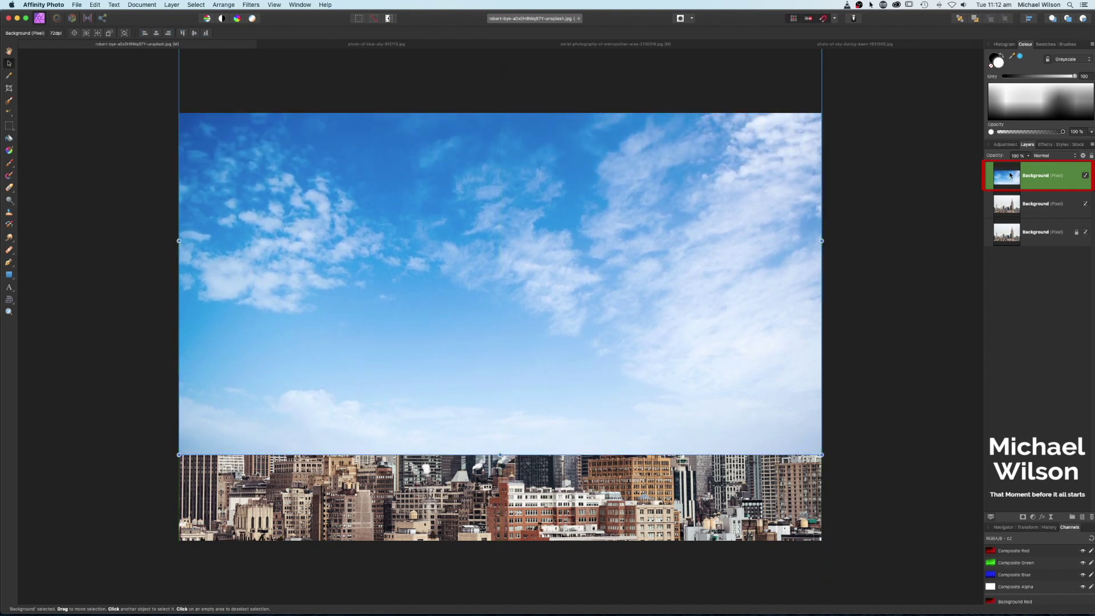
Duplicate the blue sky layer, flip the copy upside down and drag it below the original
key(super+j)
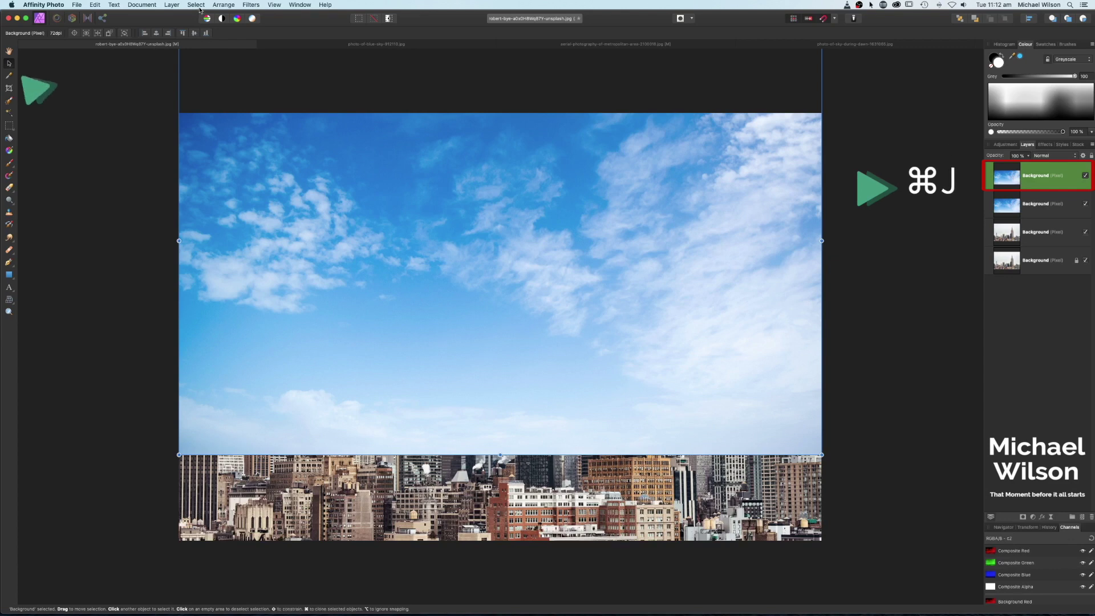
click(224, 6)
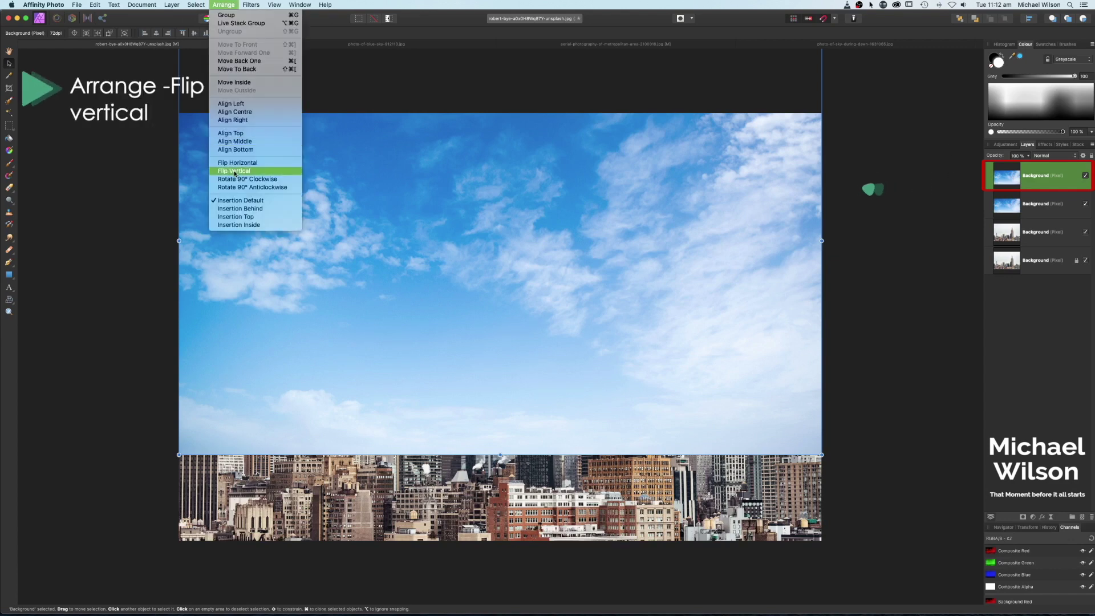
click(250, 171)
drag(549, 194, 555, 589)
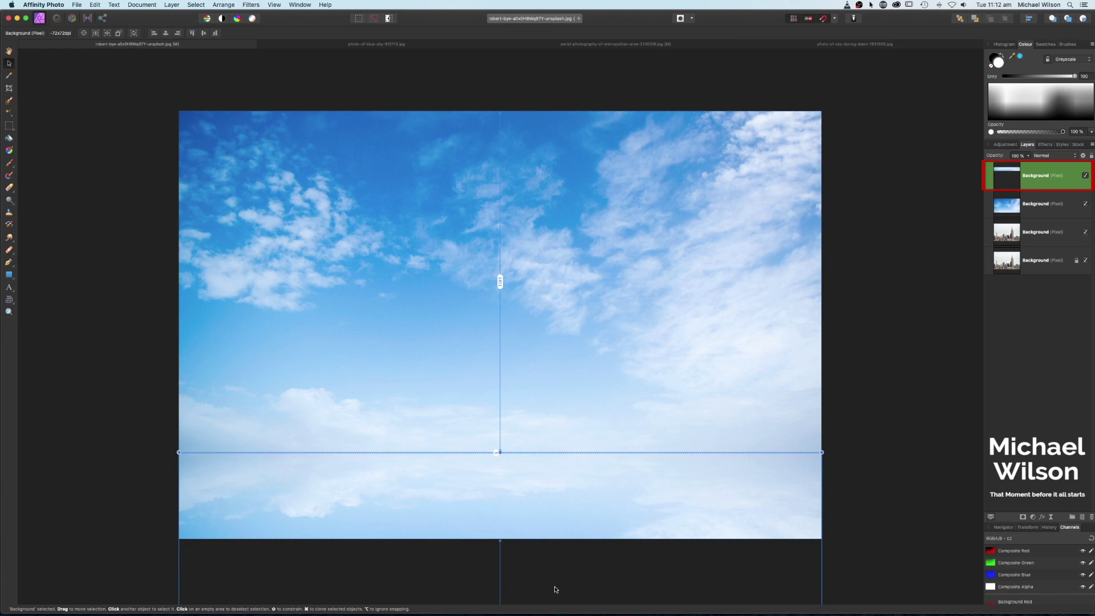
Select both sky layers and merge them with Layer > Merge Selected
click(879, 454)
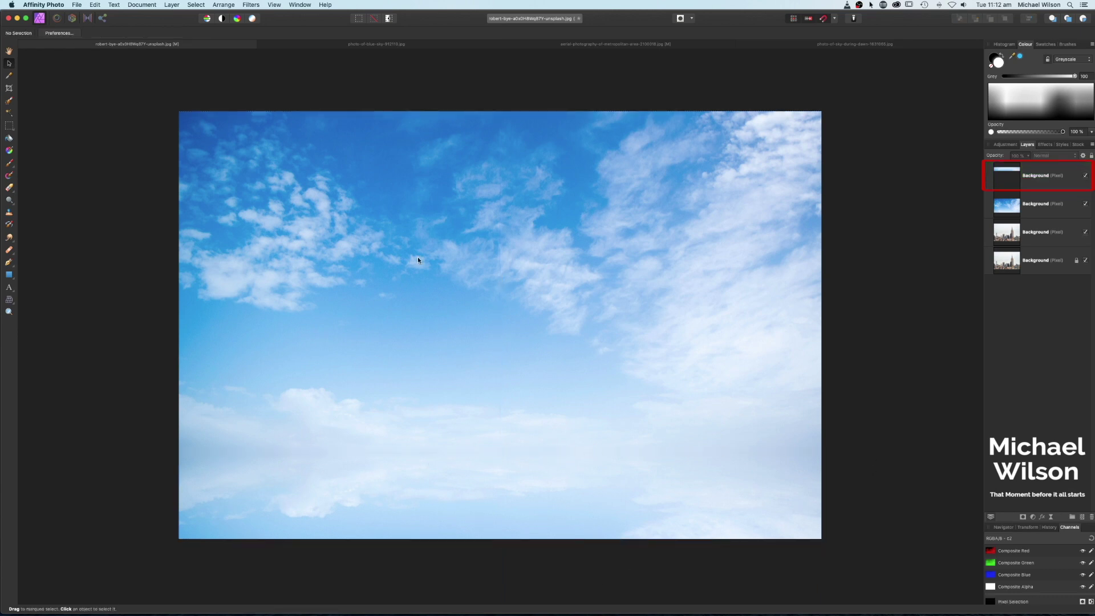
click(1023, 185)
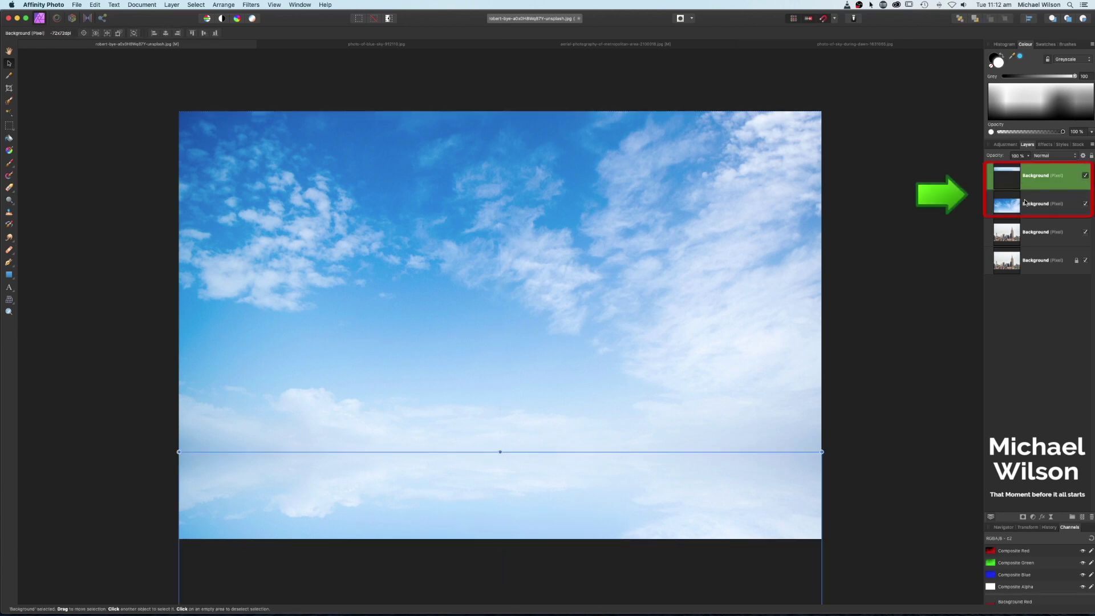
shift+click(1025, 202)
click(171, 5)
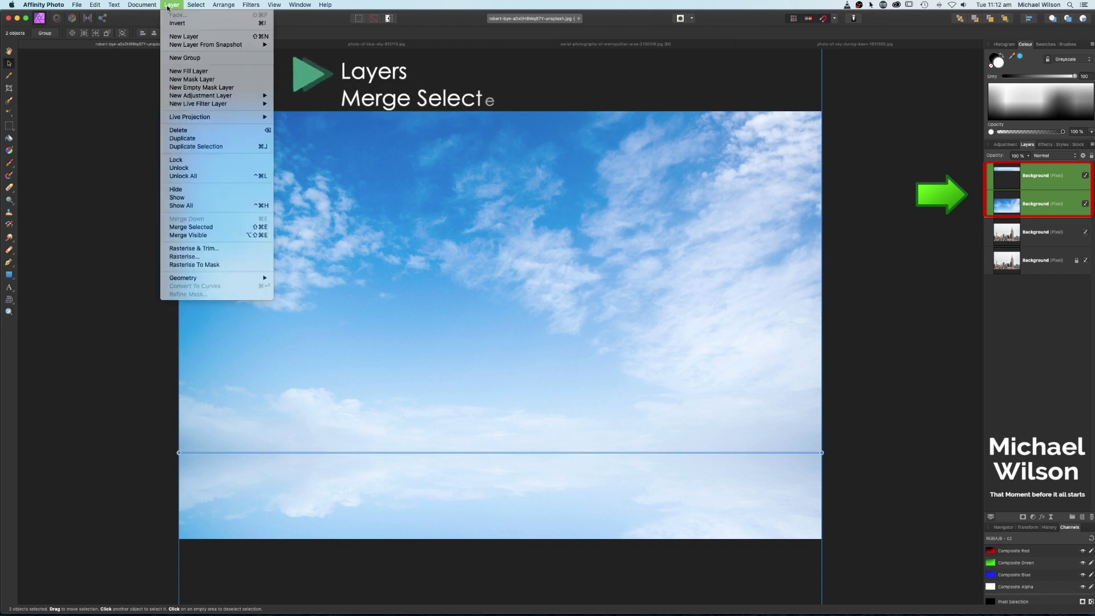
click(191, 227)
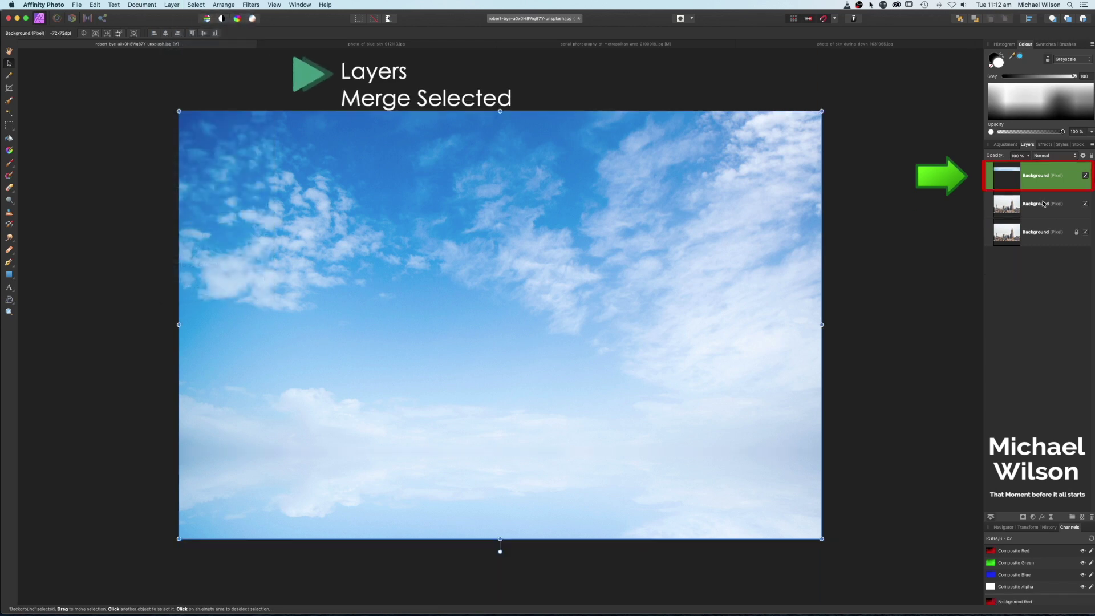
Set the sky layer to Multiply, hide it, and select the New York skyline layer
click(1042, 157)
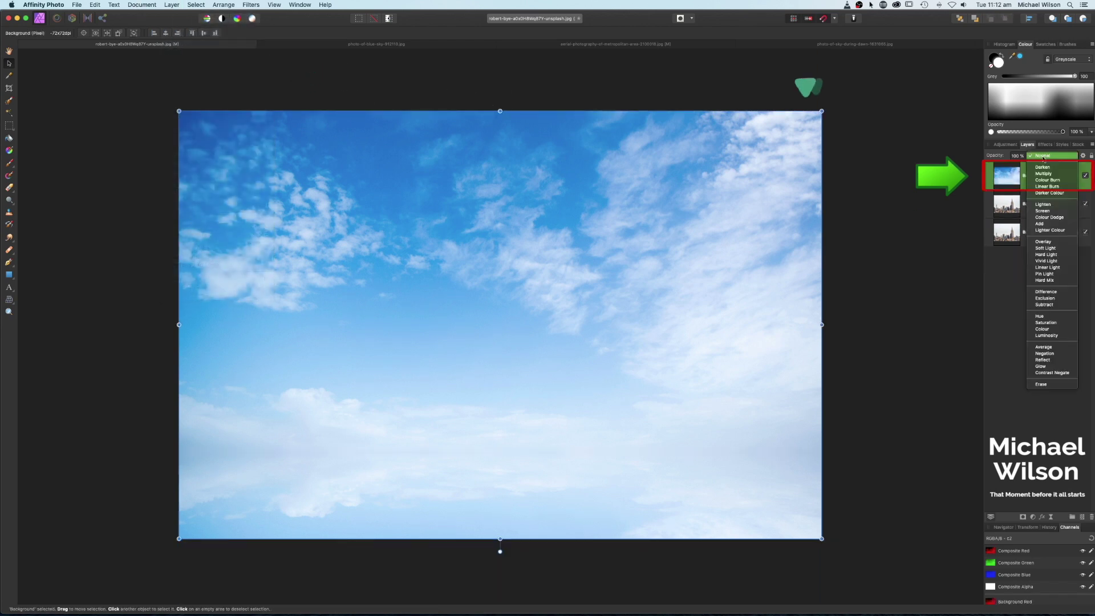
click(1044, 174)
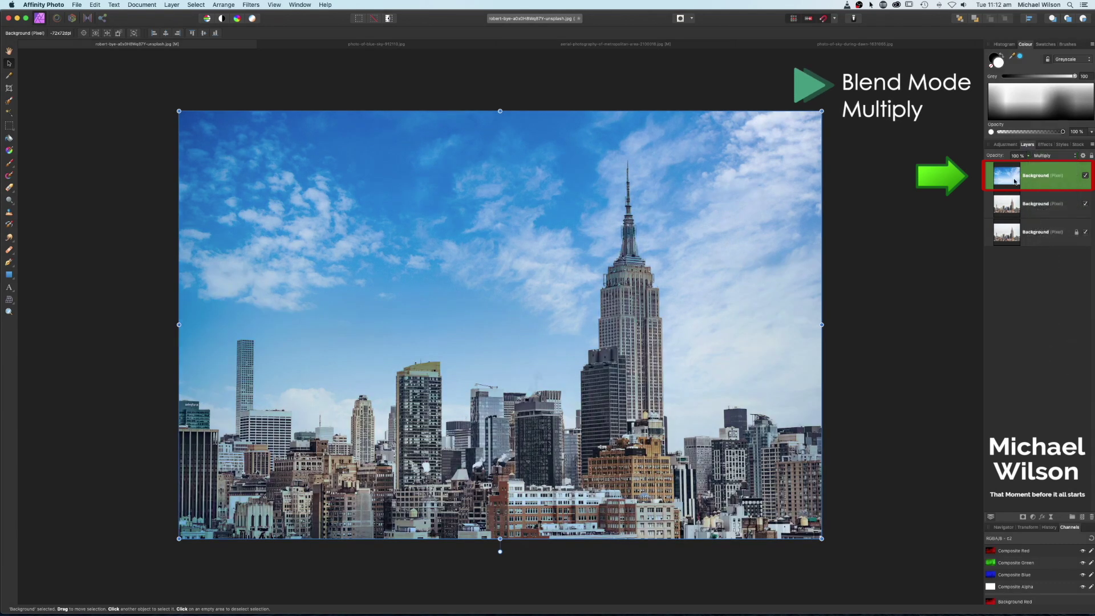
click(1085, 176)
click(1039, 205)
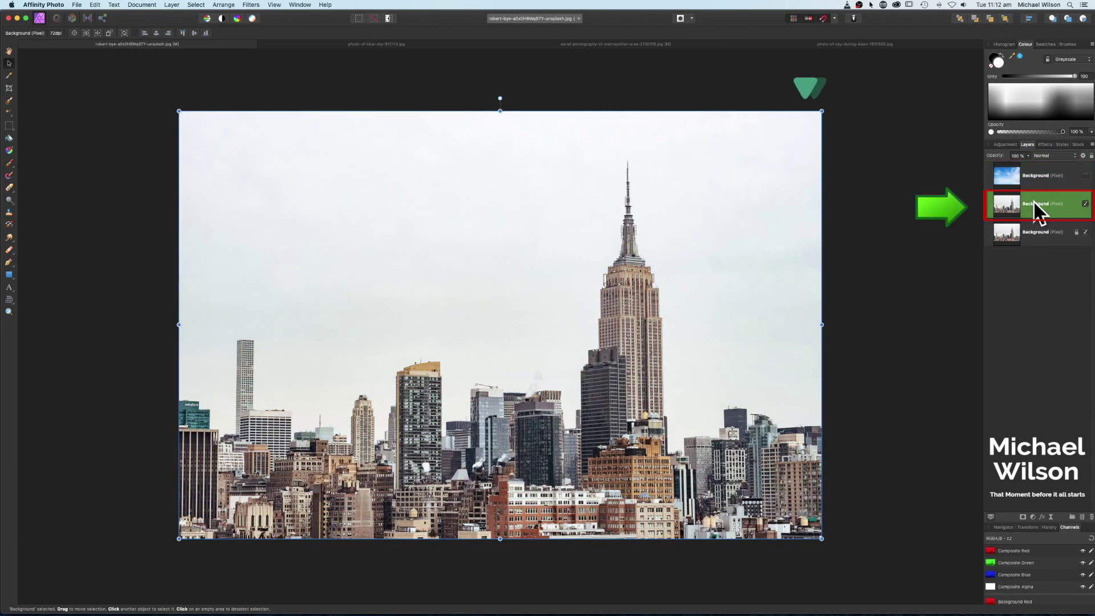
Select the pale sky with Flood Select at 16% tolerance, refining it with the Selection Brush
click(10, 114)
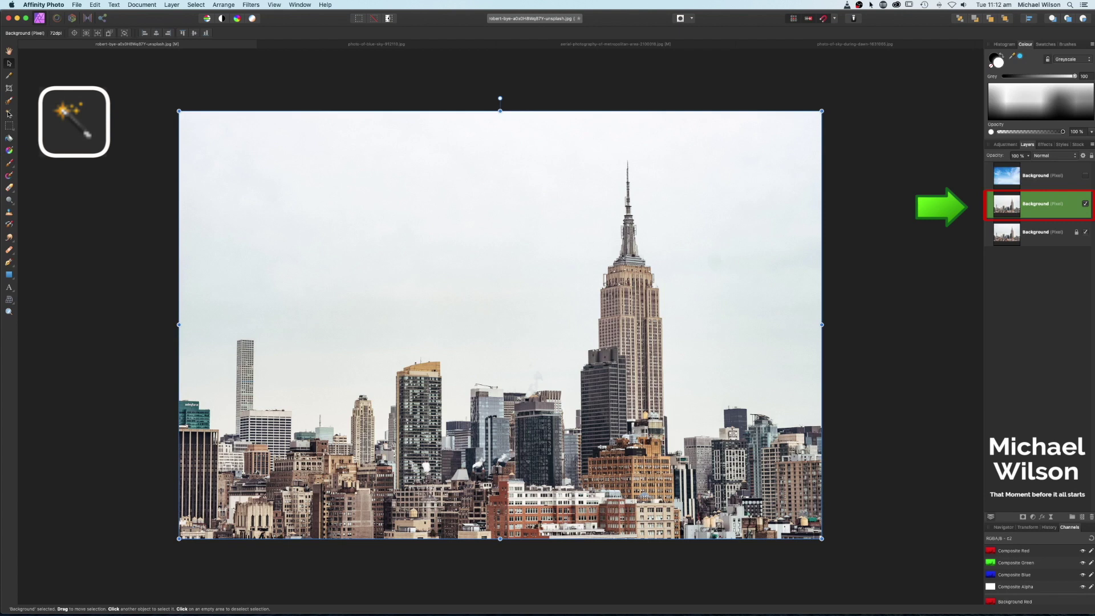
click(8, 114)
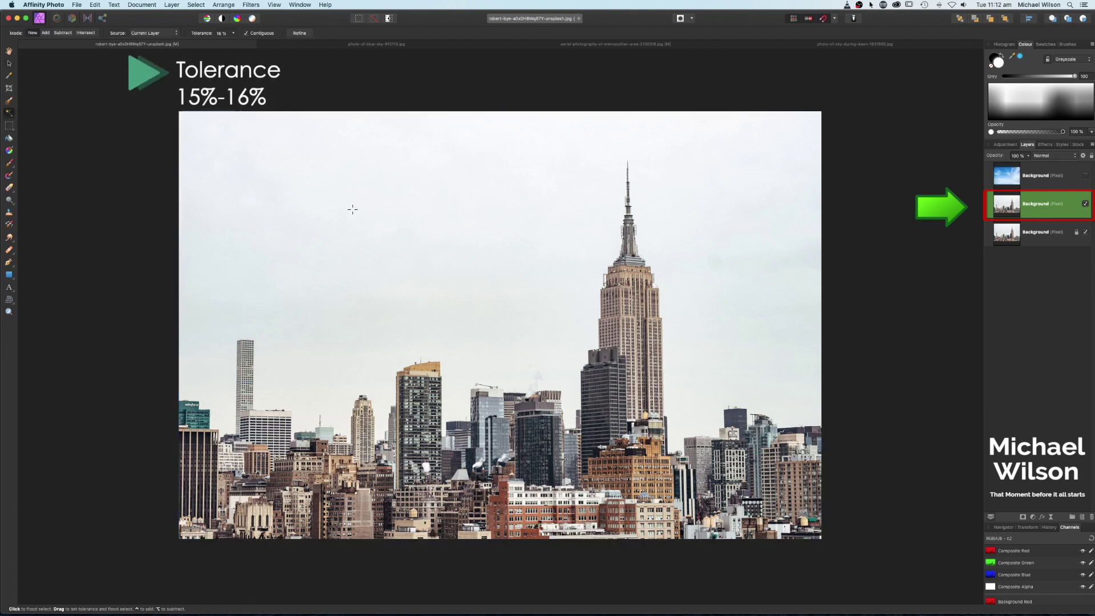
click(9, 101)
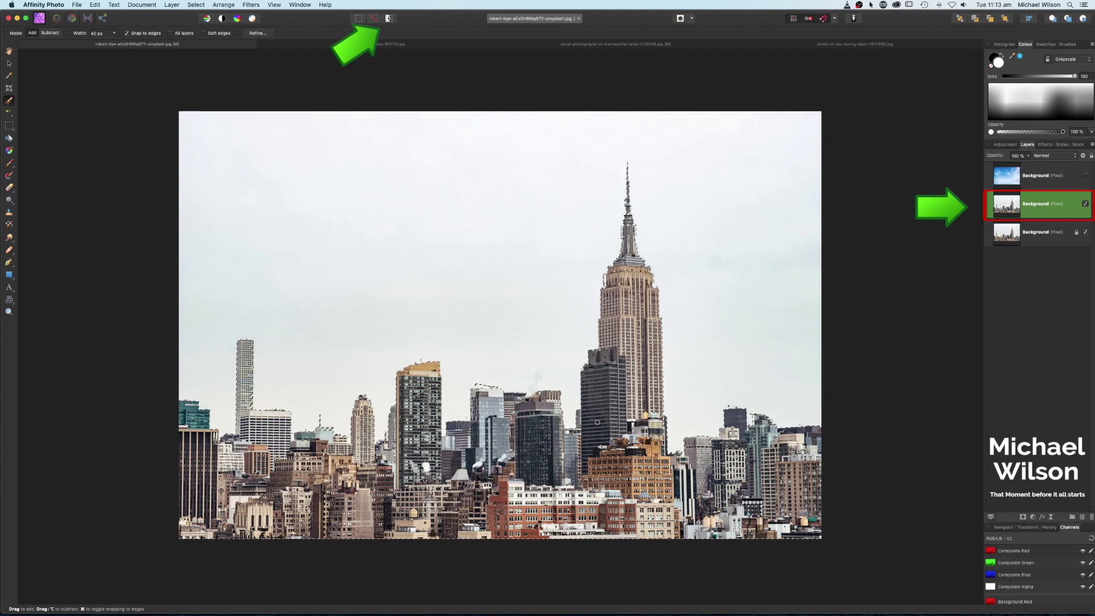
click(1035, 175)
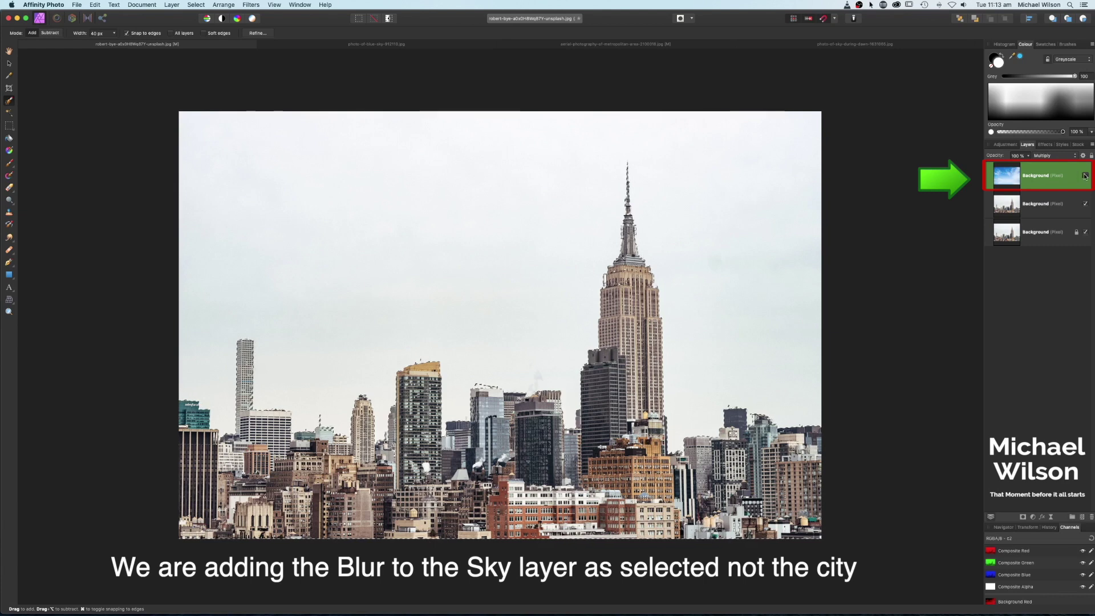
Show the blue sky, give it a live Gaussian Blur of 100 px radius, and add a mask
click(1085, 175)
click(1050, 517)
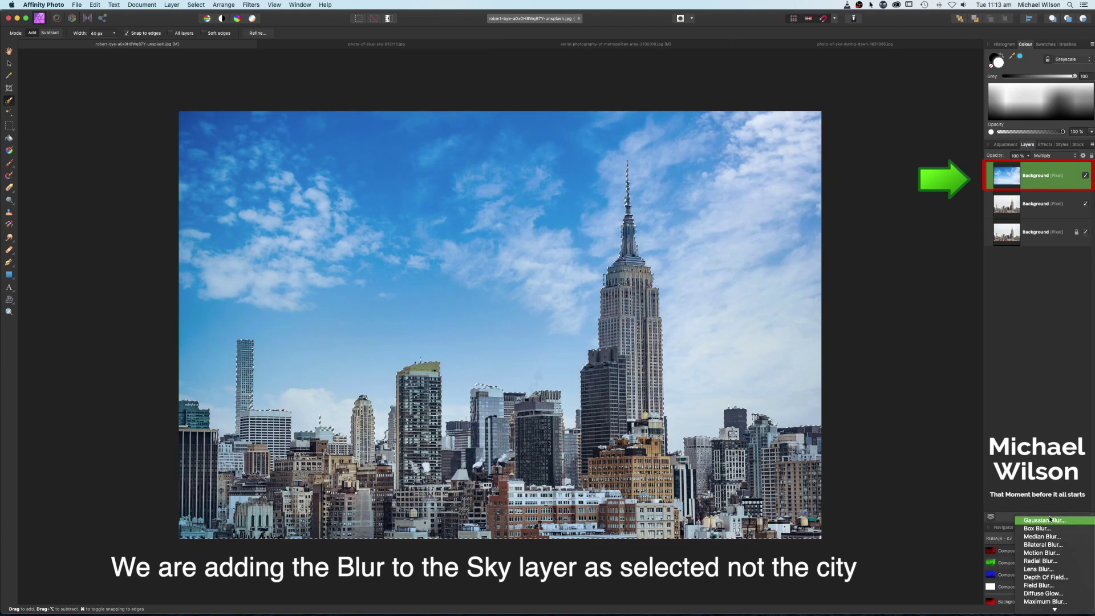
click(1047, 523)
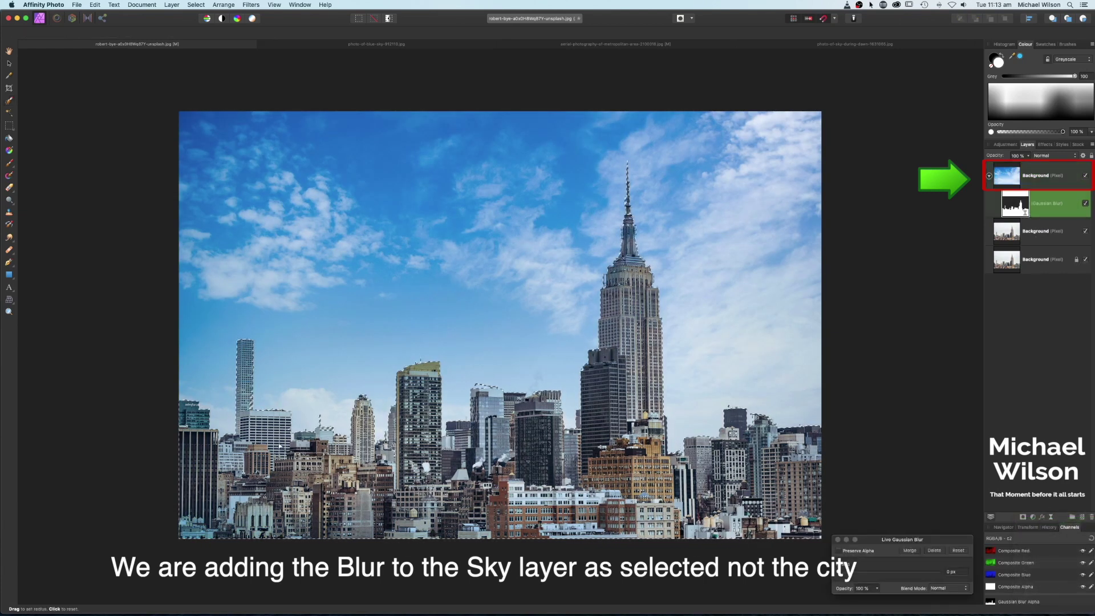
drag(844, 572, 939, 572)
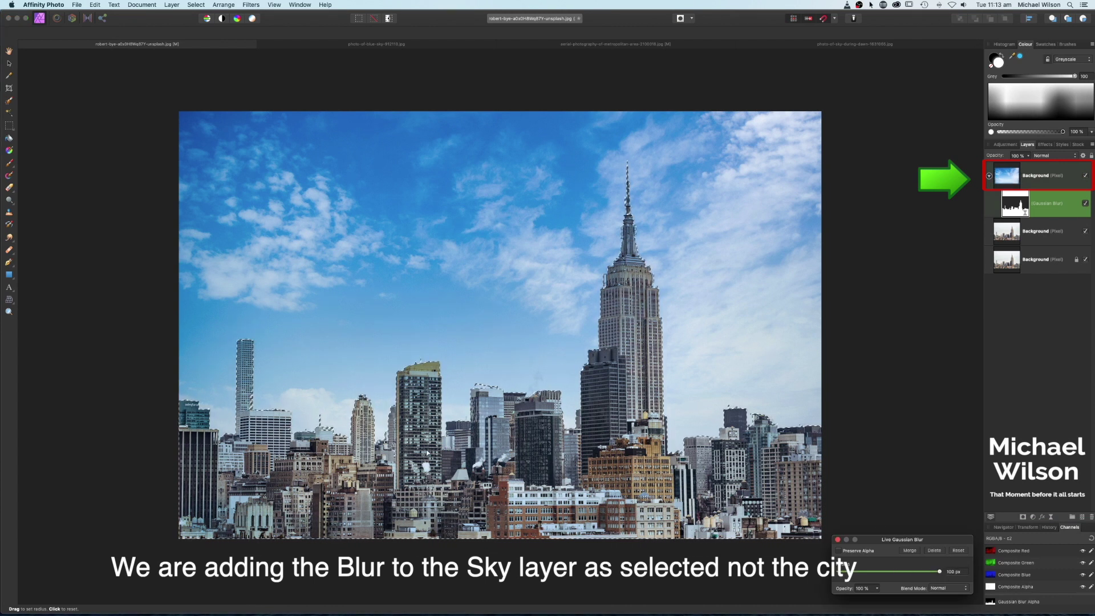
key(w)
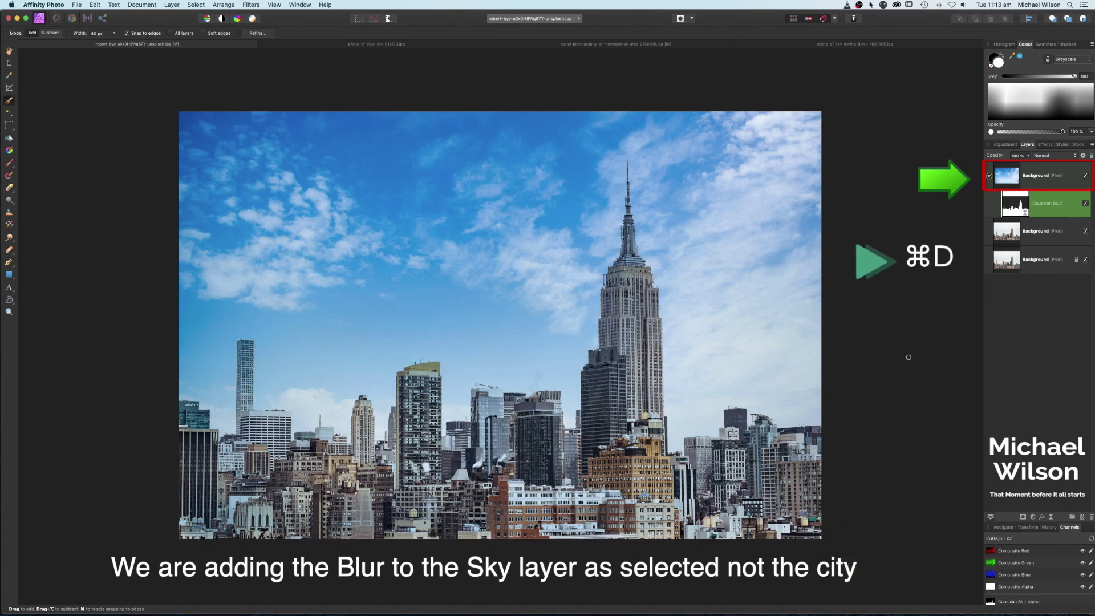
click(1000, 177)
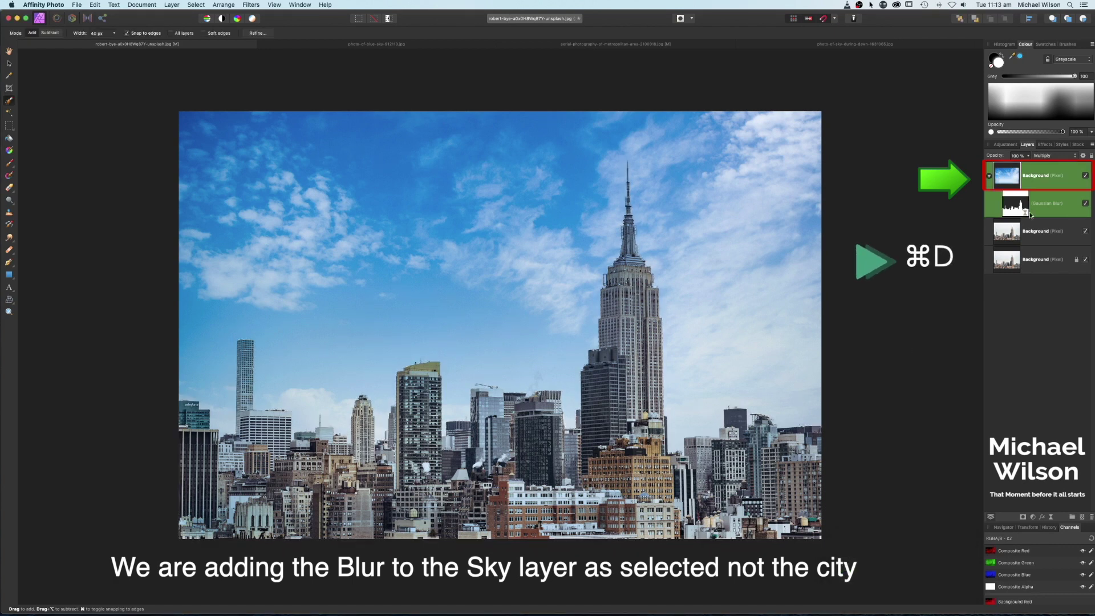
click(1022, 516)
Paint black on the sky mask over the New York buildings with the Paint Brush
click(9, 162)
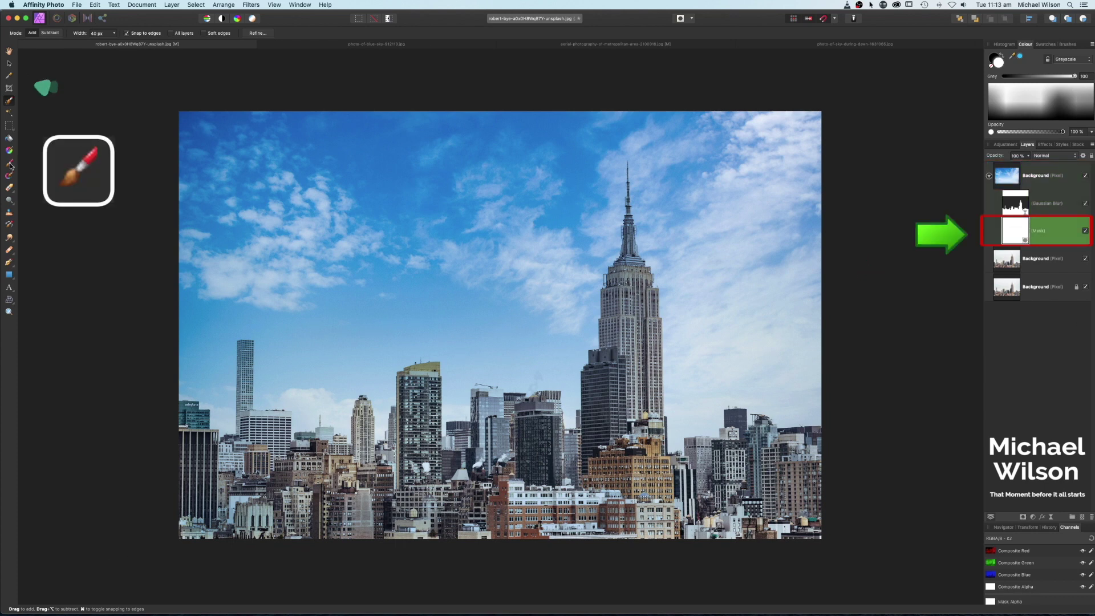
key(x)
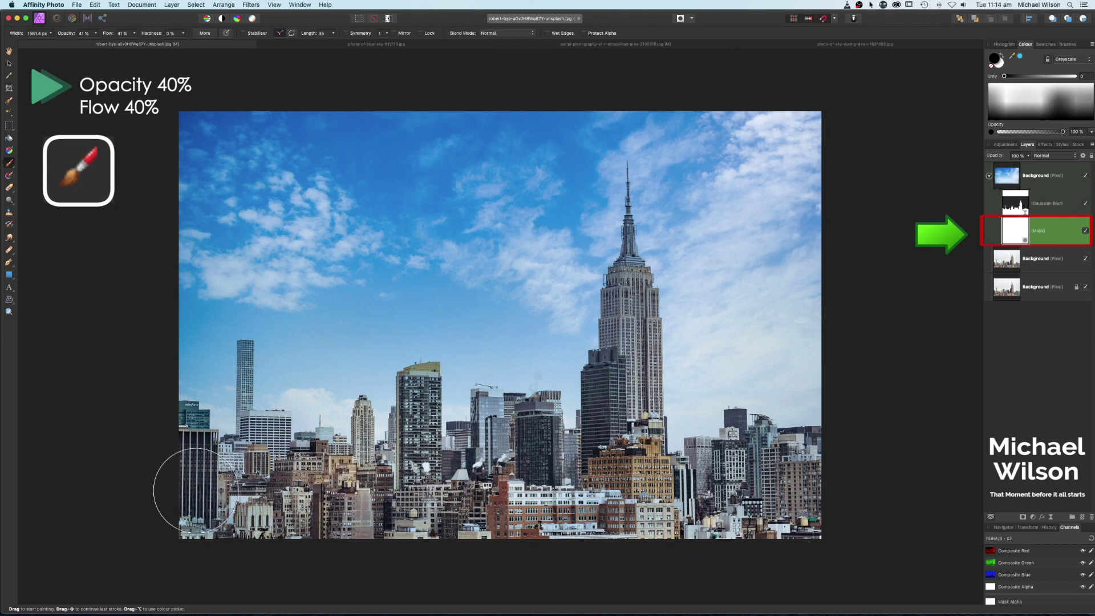
mouse_move(439, 436)
mouse_down()
mouse_move(450, 485)
mouse_move(468, 485)
mouse_up()
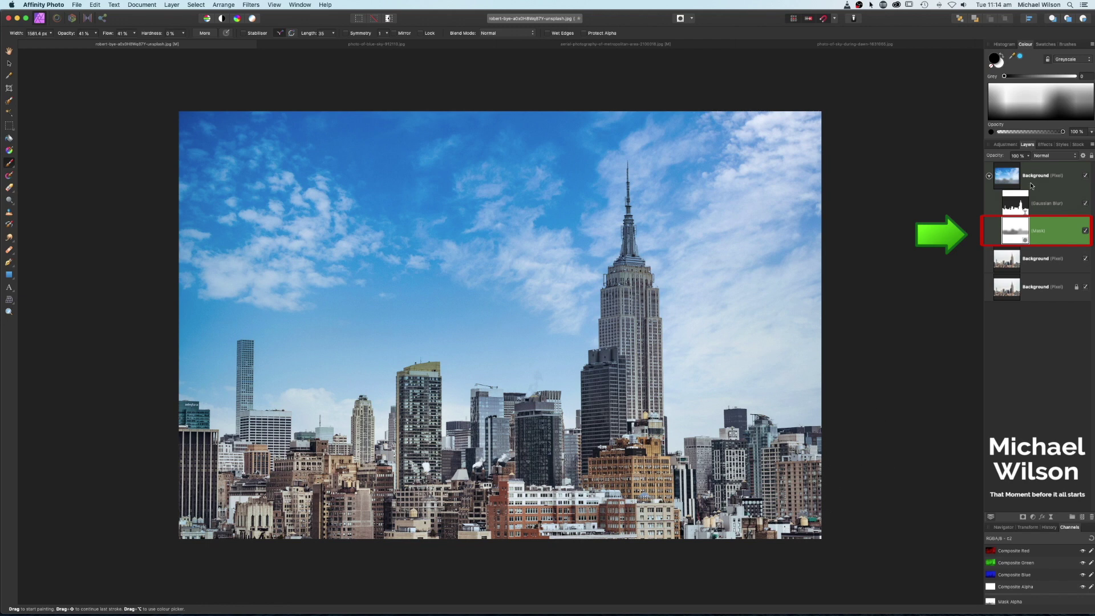
Toggle the sky layer and zoom into the rooftops to check the mask edges
click(988, 176)
click(1085, 177)
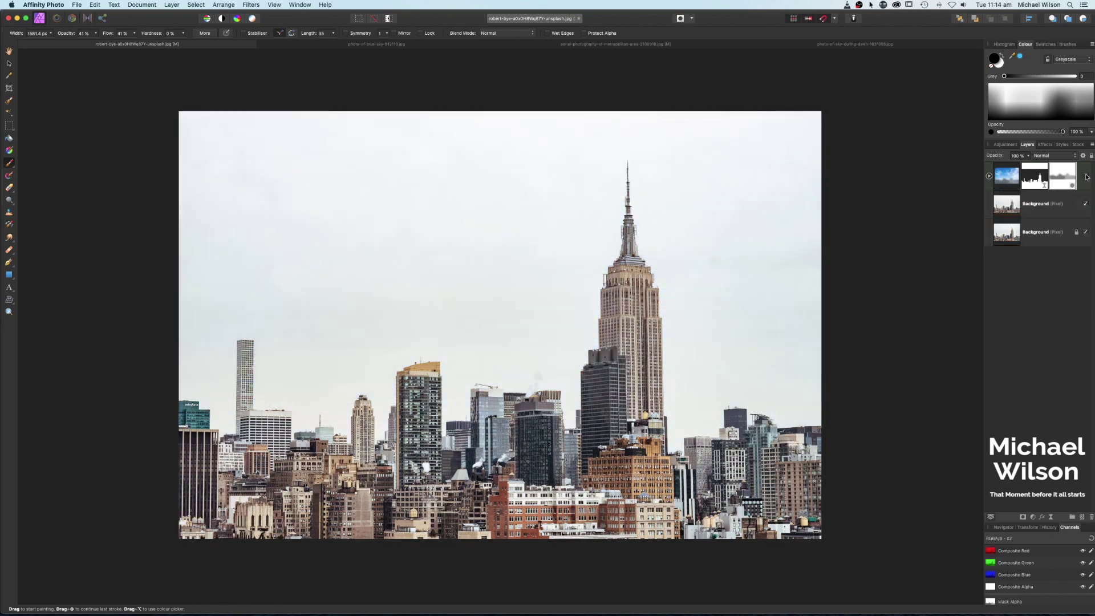
click(1087, 178)
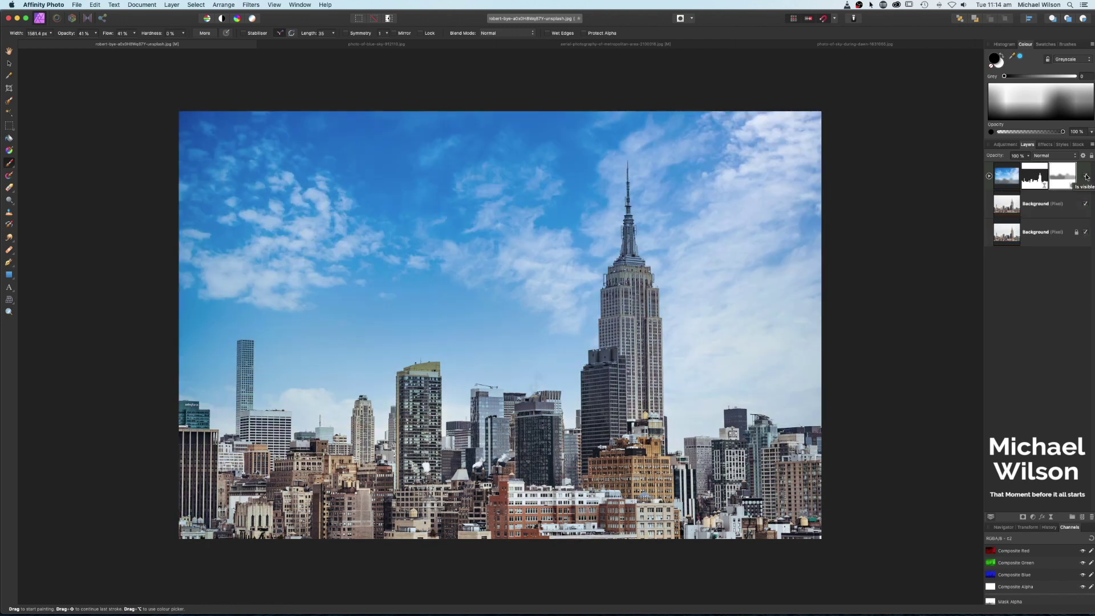
key(super+minus)
key(super+plus)
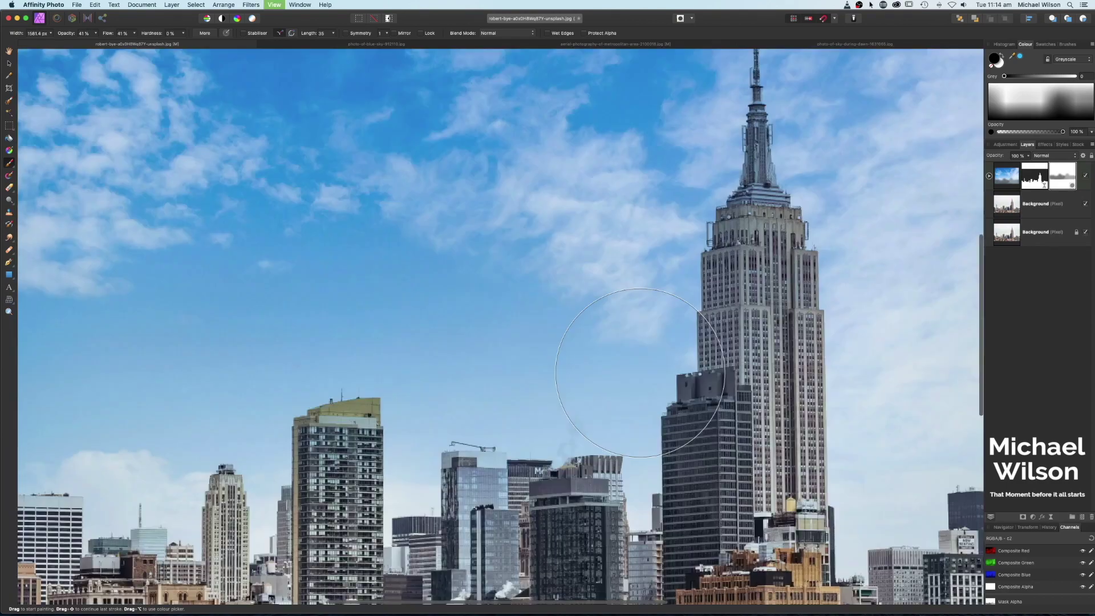
drag(524, 430, 566, 142)
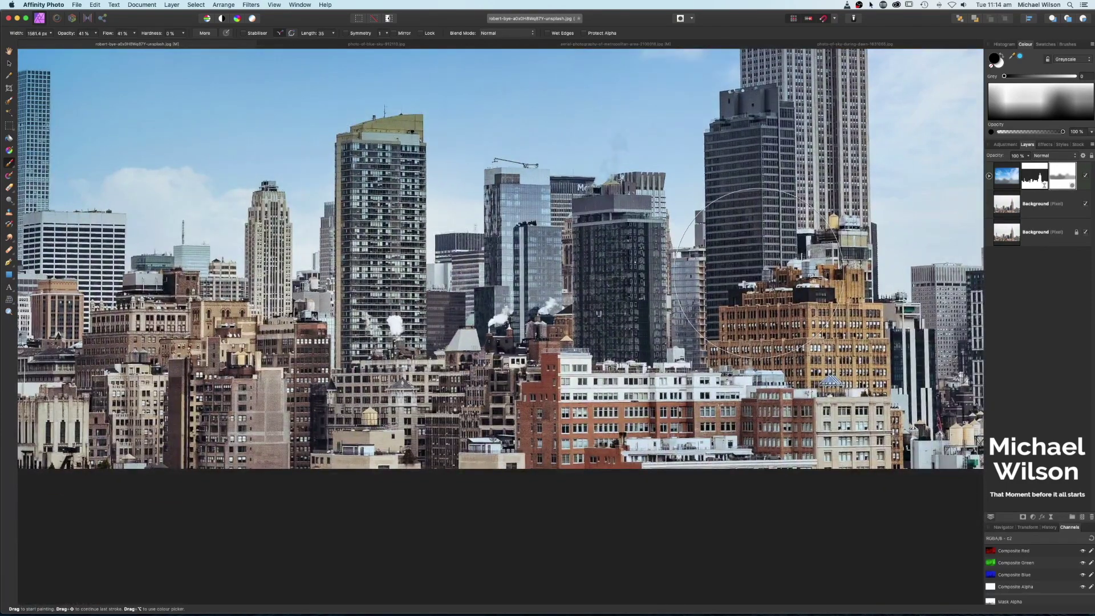
key(super+0)
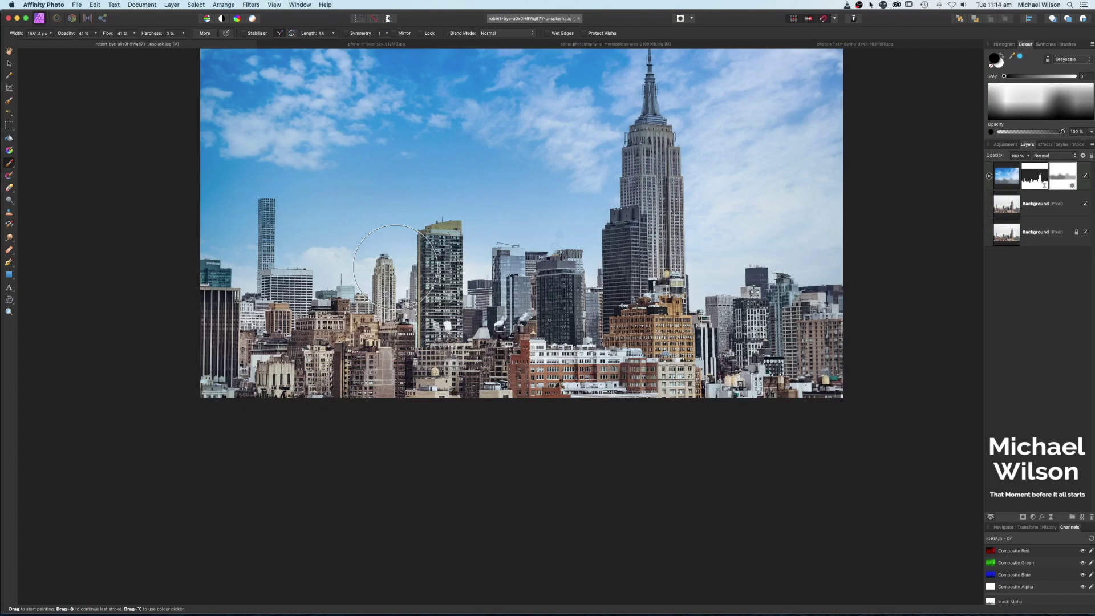
drag(465, 230, 435, 361)
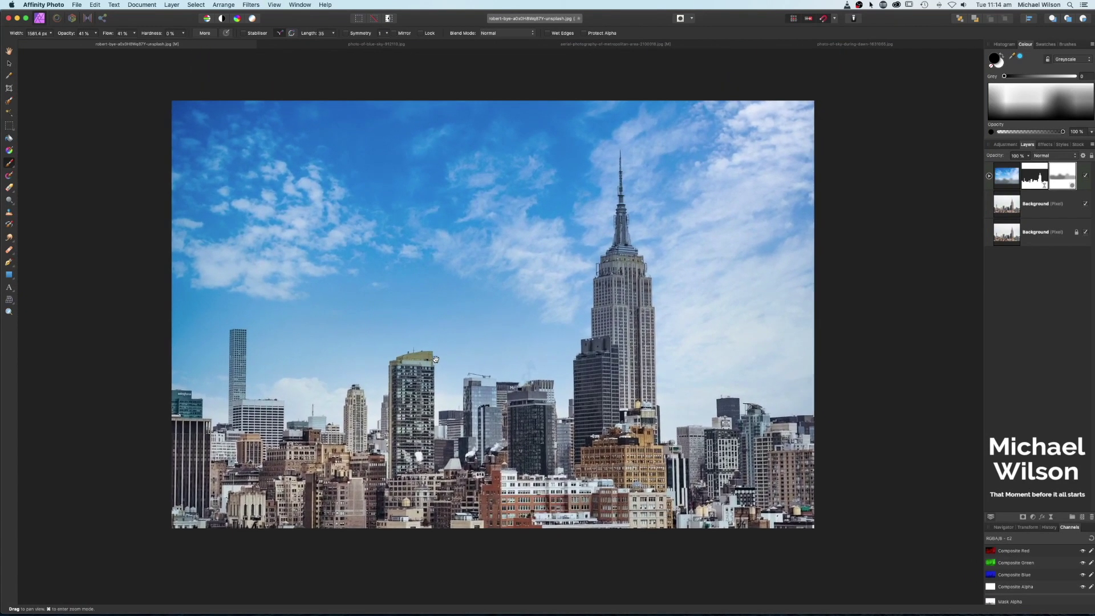
click(1034, 516)
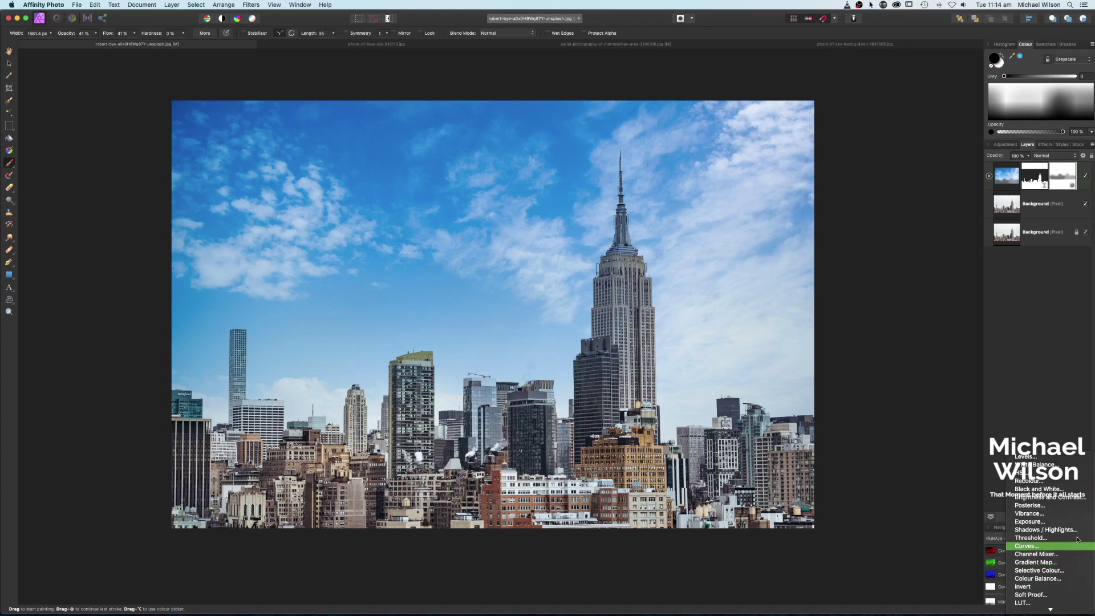
Add an S-shaped Curves adjustment, raising an upper point and lowering a lower one, then hide the sky
click(1077, 544)
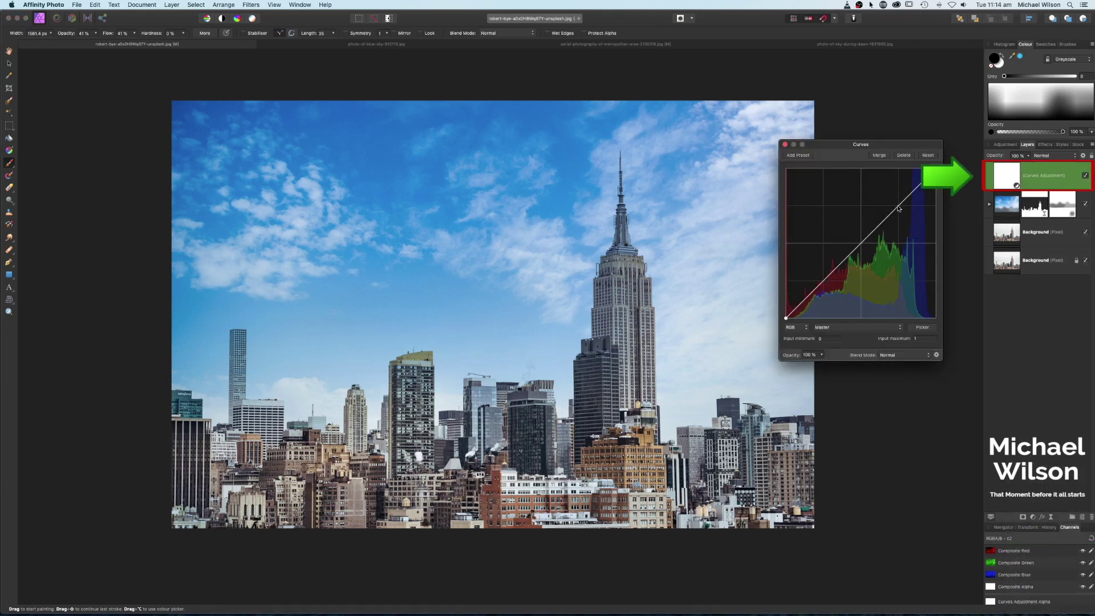
drag(899, 206, 896, 203)
drag(831, 272, 831, 277)
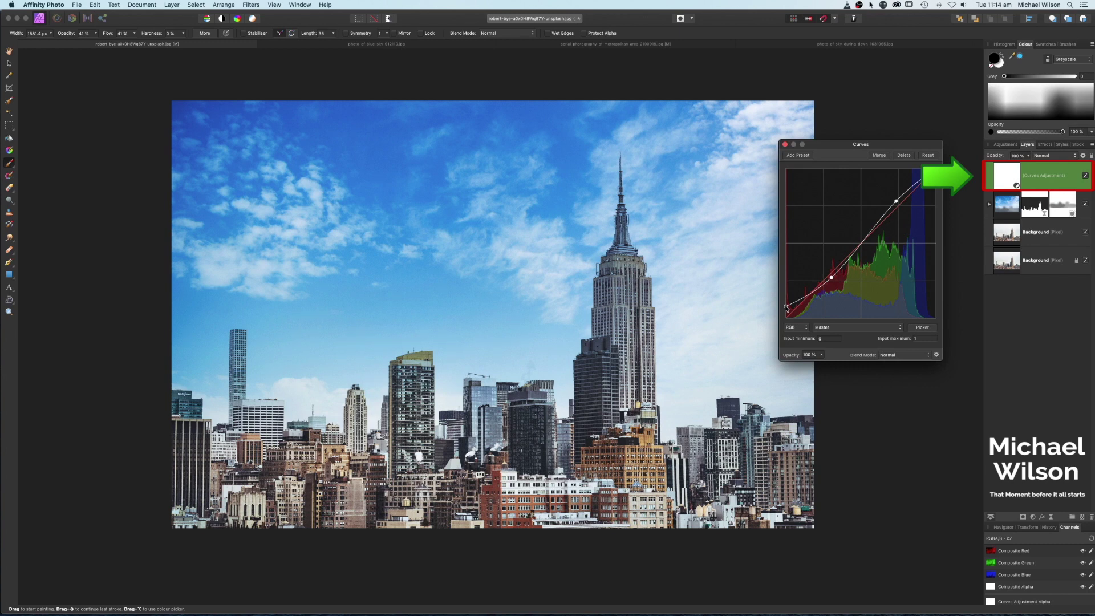
click(784, 144)
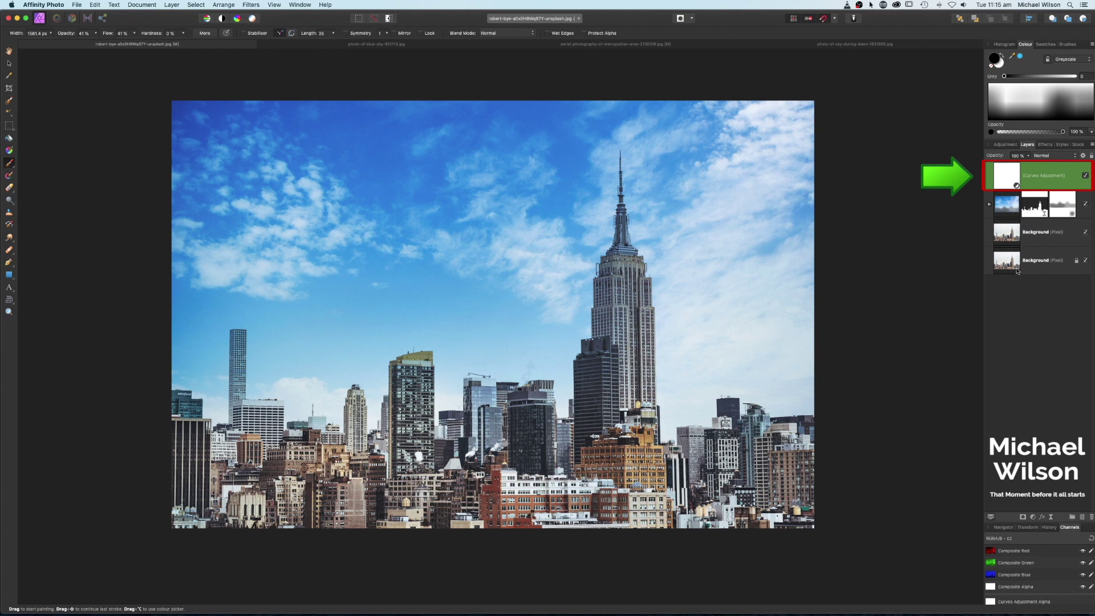
click(1085, 203)
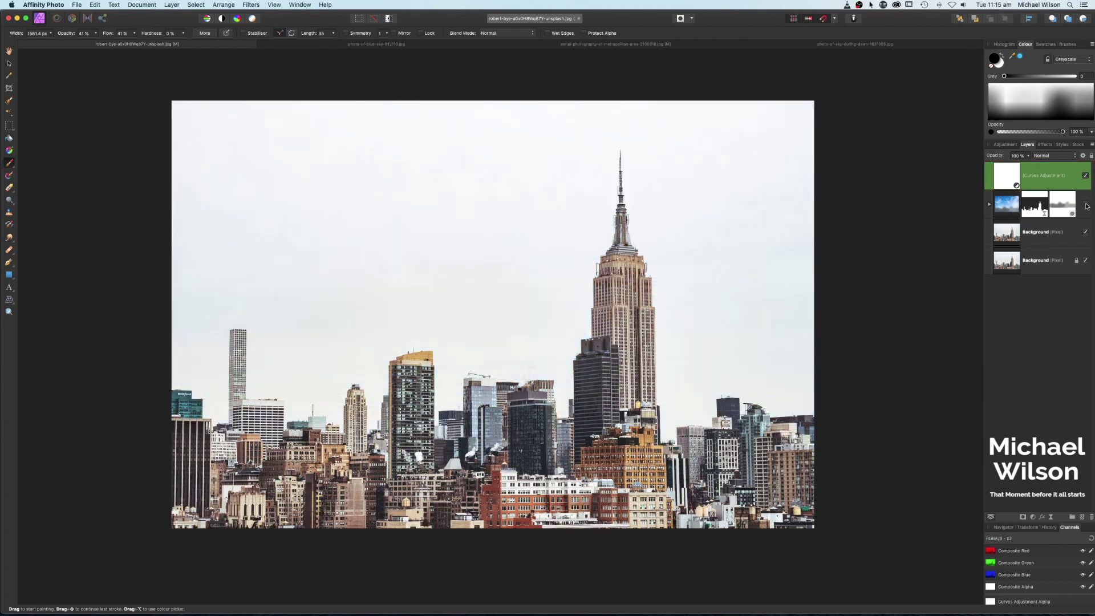
Show the blue sky over New York, then toggle the sunset sky on the Chicago document
click(1085, 203)
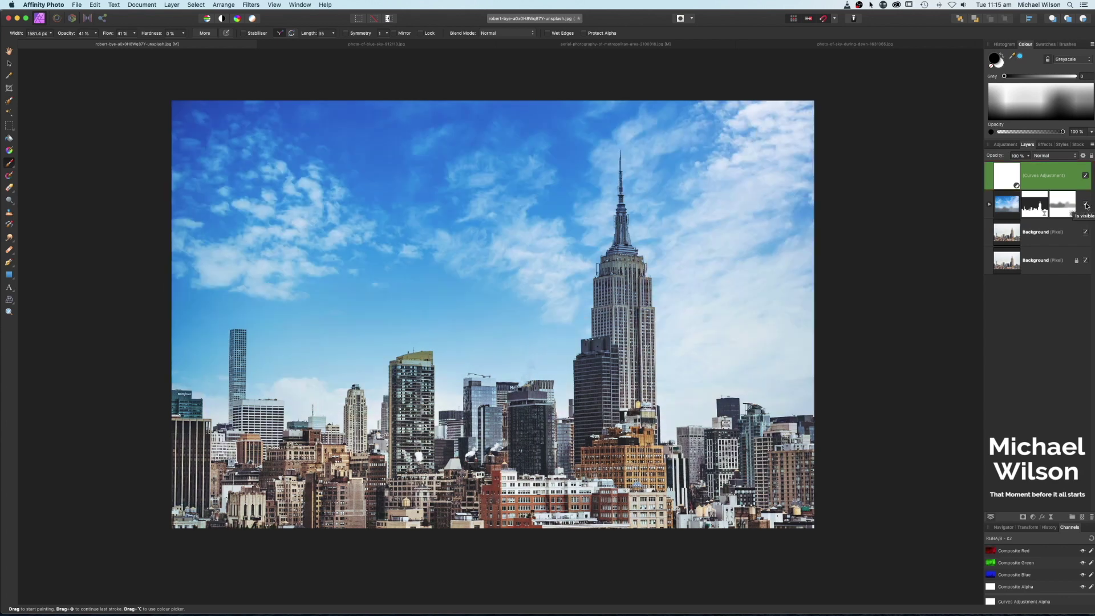
click(562, 44)
click(1086, 204)
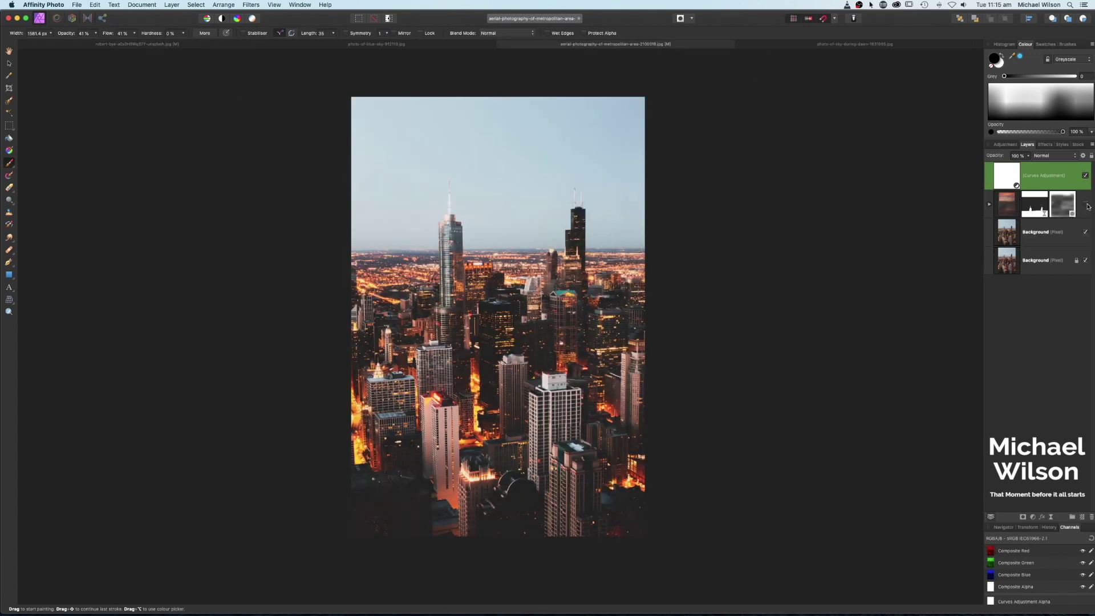
click(1086, 205)
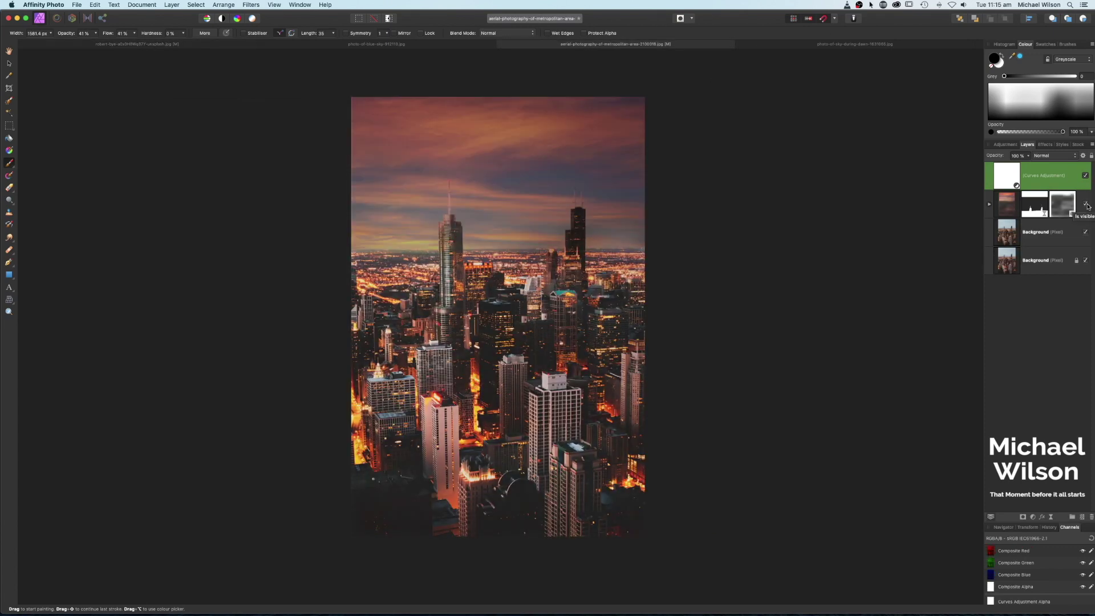